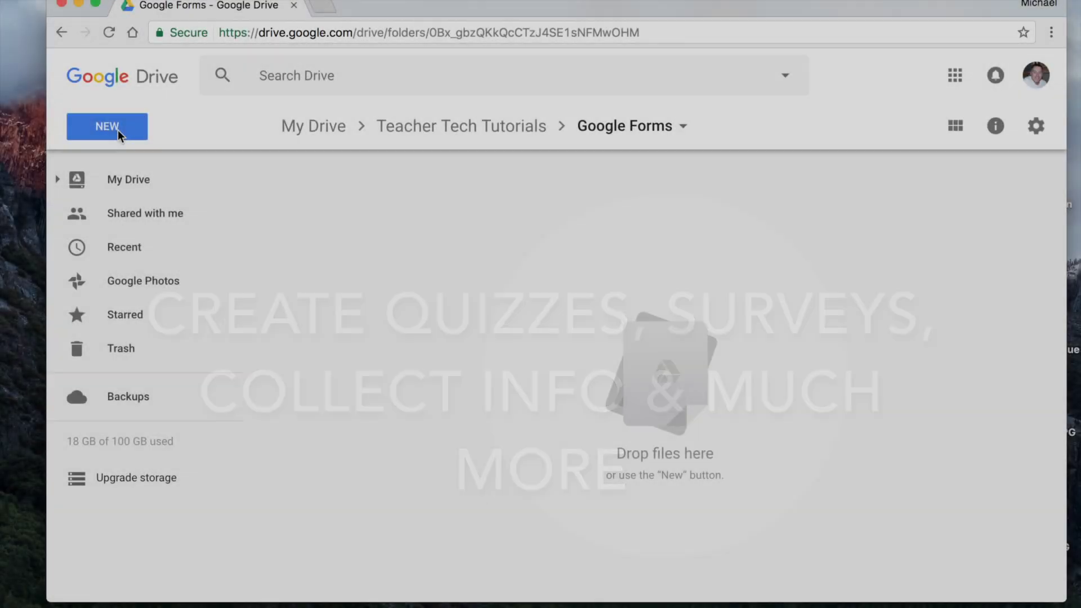
Step: Create a new blank Google Form in the Google Forms folder of the drive
click(117, 130)
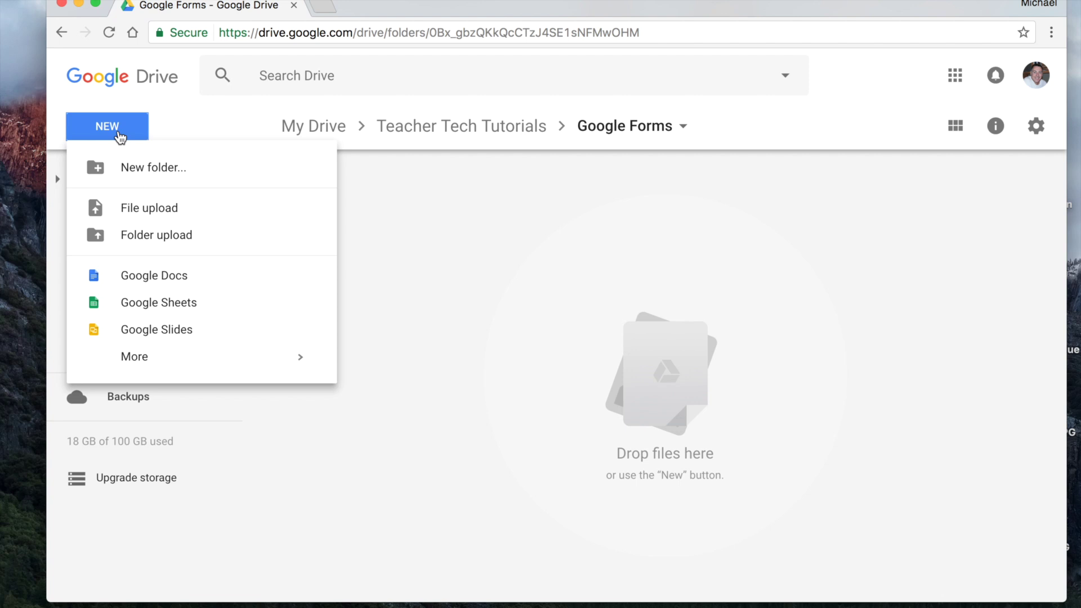
mouse_move(268, 364)
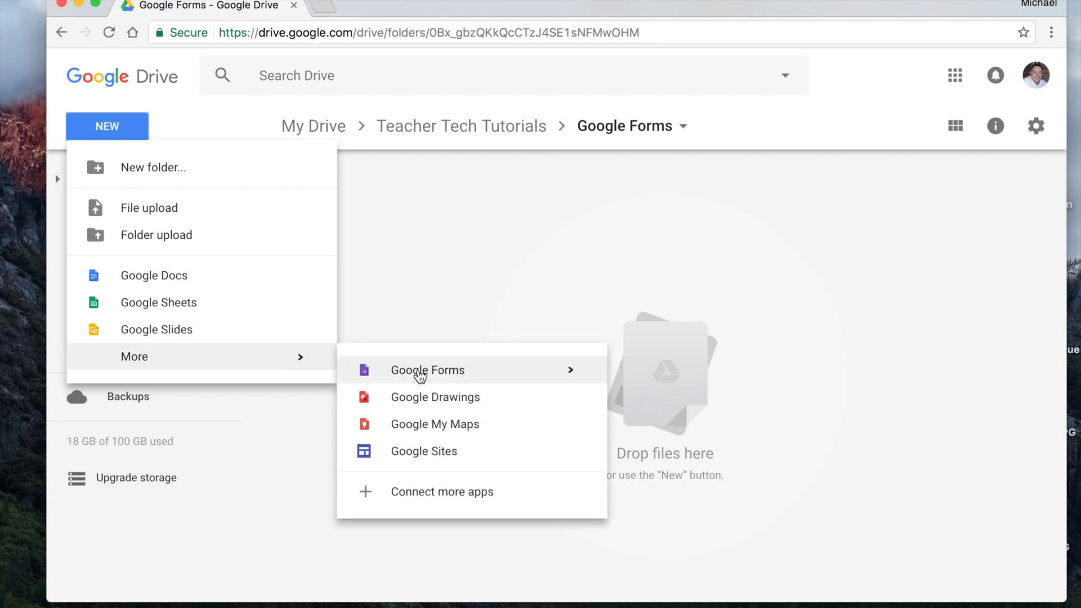
click(420, 371)
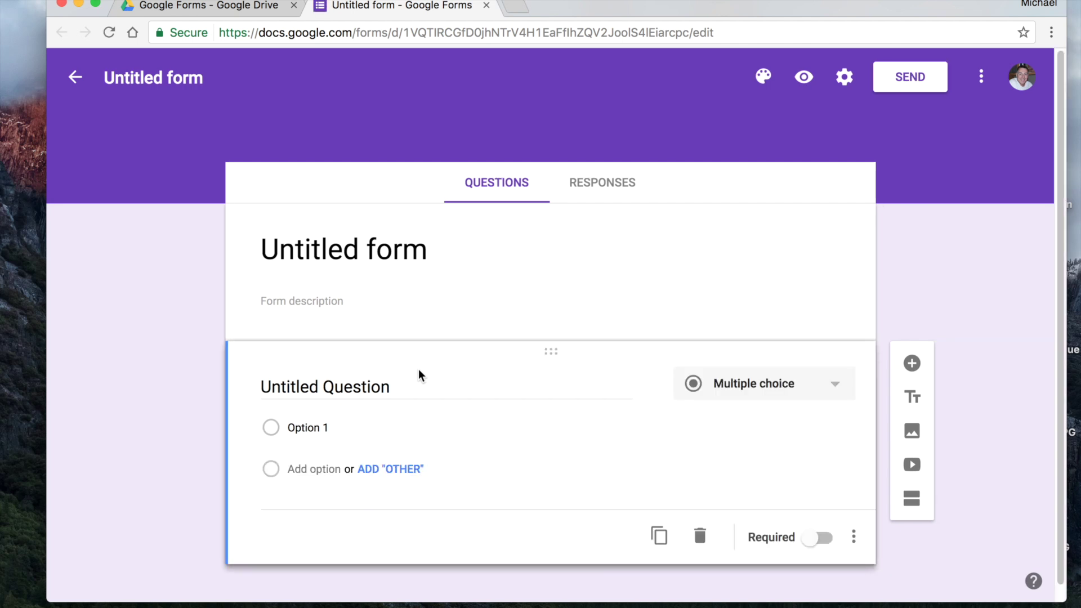
Step: Replace the form's placeholder title with "Science Quiz"
click(430, 246)
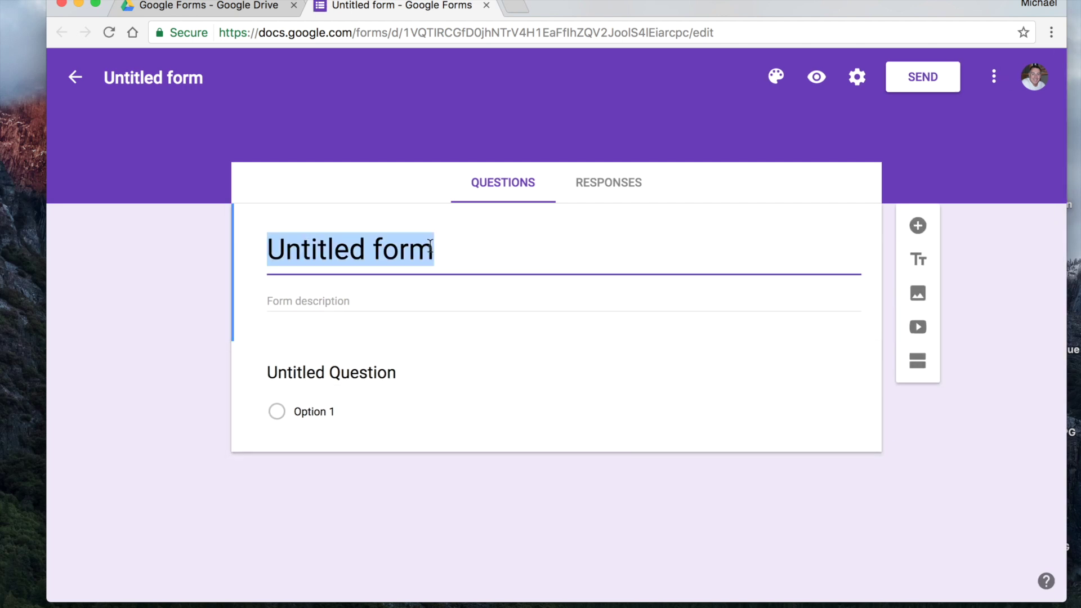
text(Sience)
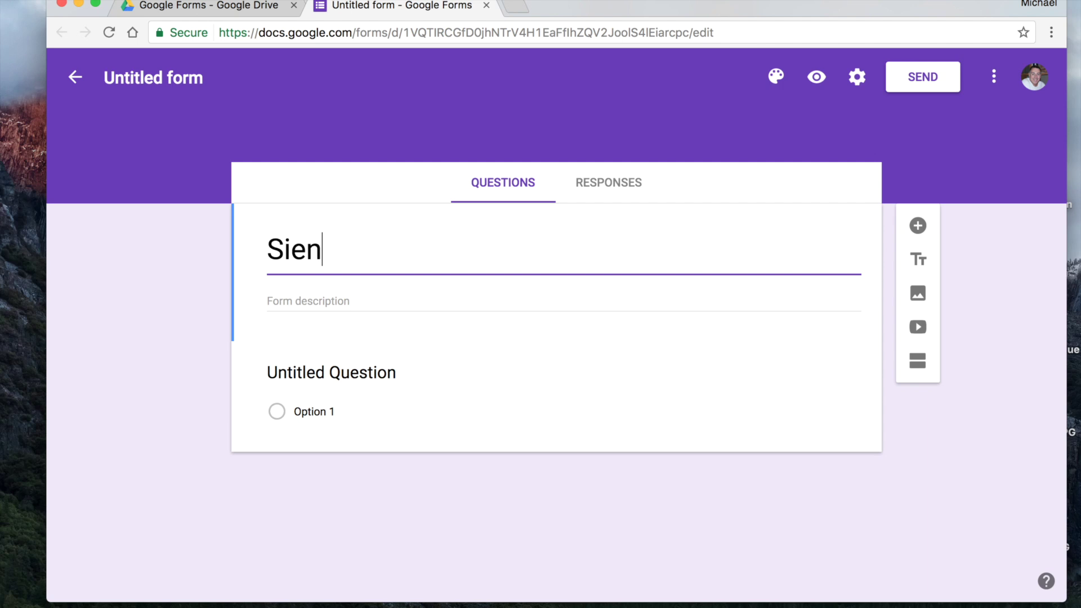
key(BackSpace)
key(BackSpace)
key(BackSpace)
key(BackSpace)
key(BackSpace)
text(ci)
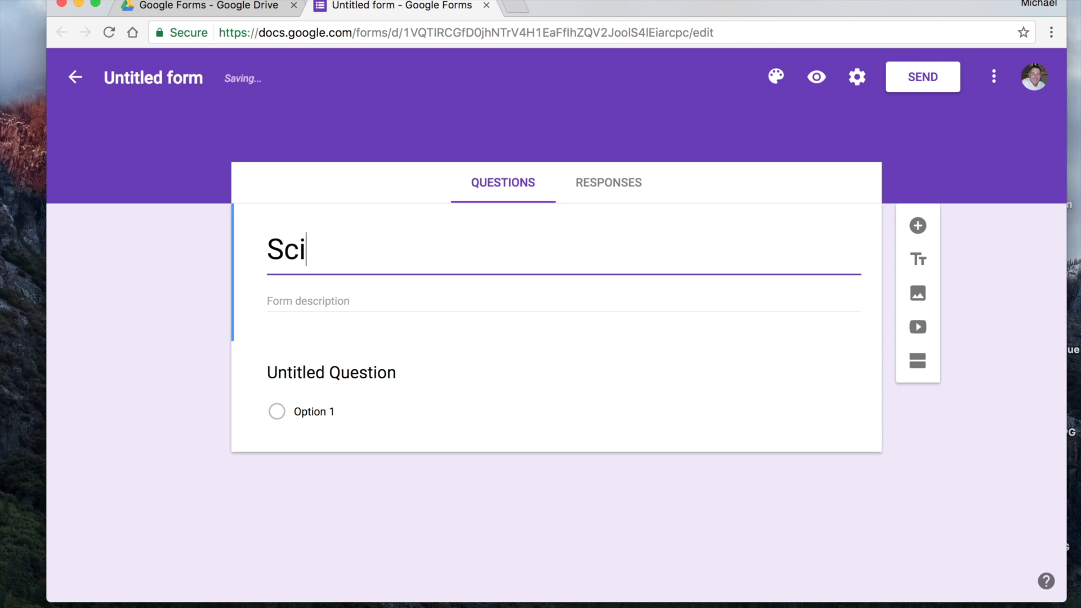
text(ence Quiz)
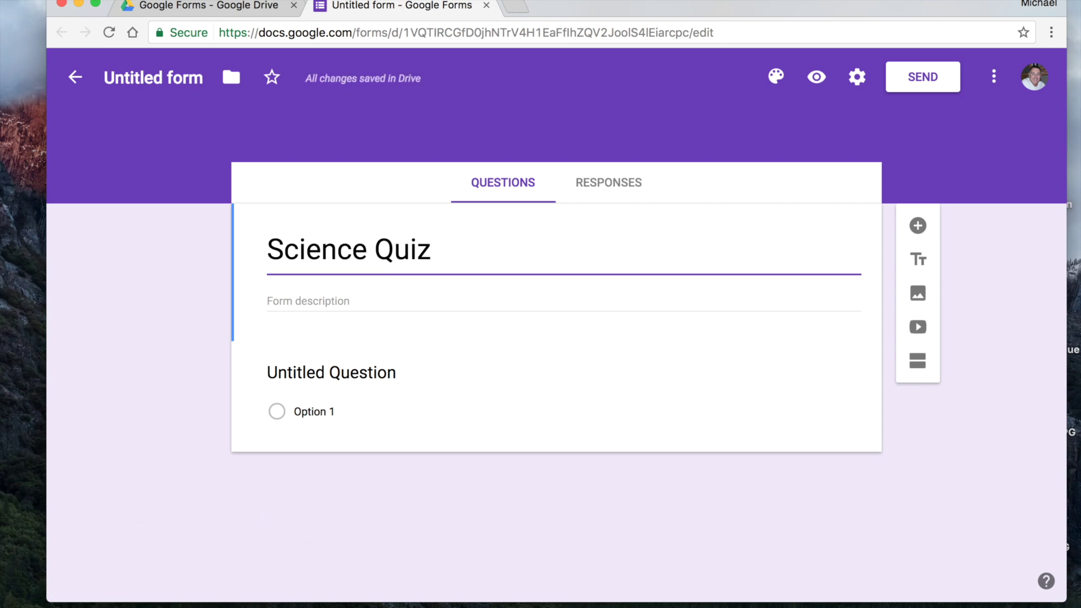
click(178, 294)
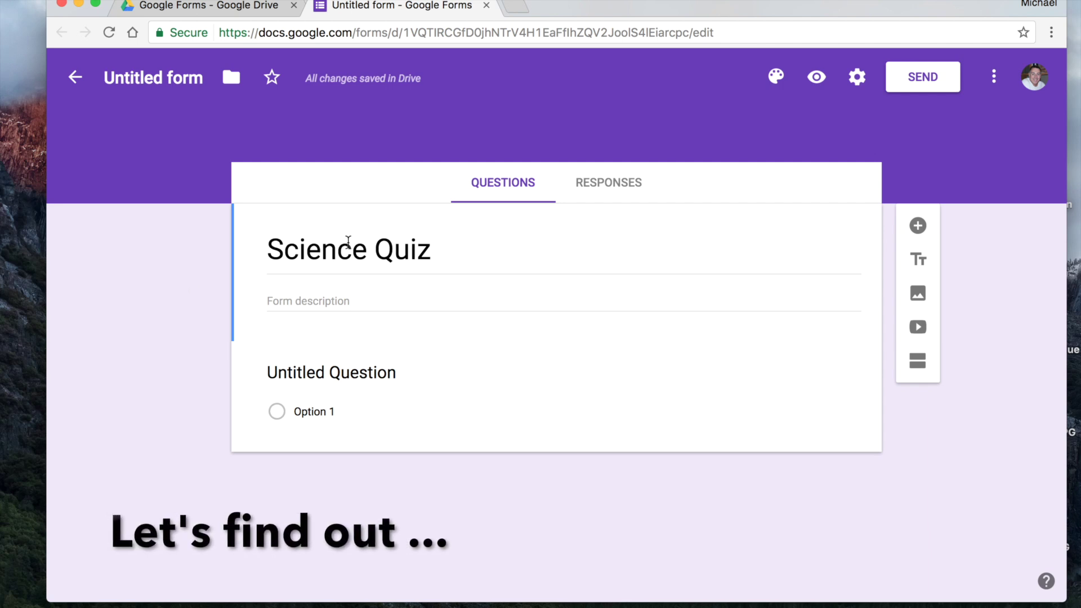
Step: Give the untitled form file the same name as the form title, "Science Quiz"
click(447, 249)
click(447, 248)
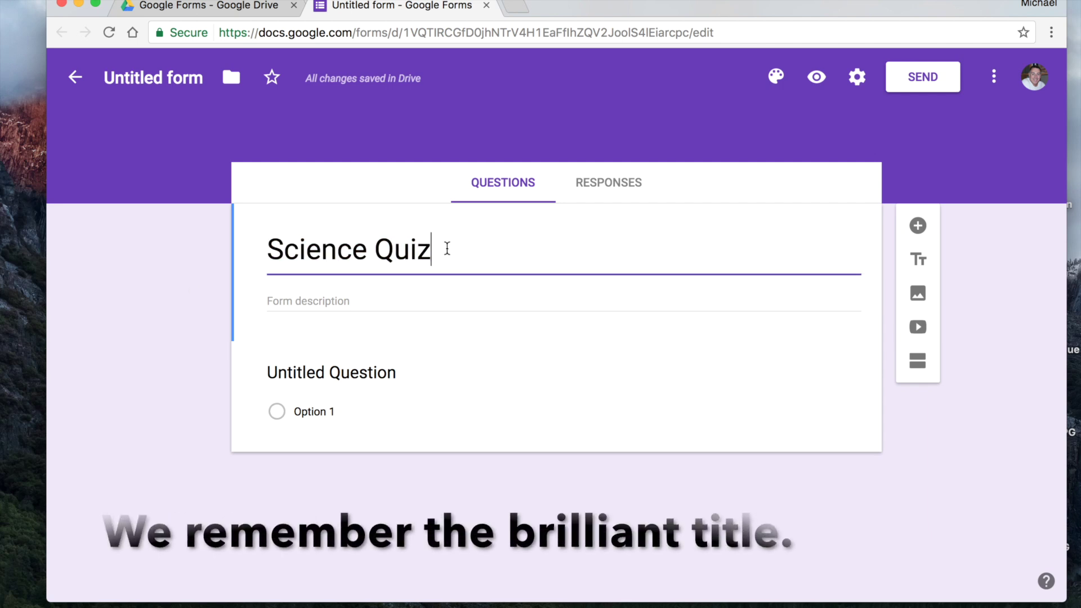
click(156, 75)
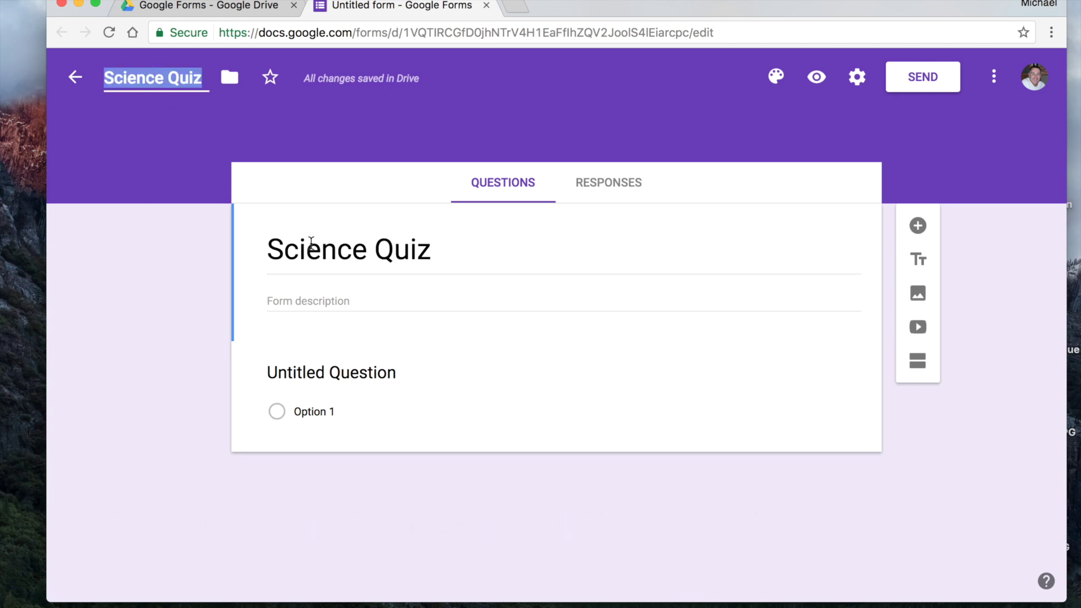
Step: Enter "Sample a quiz." as the form description
click(463, 263)
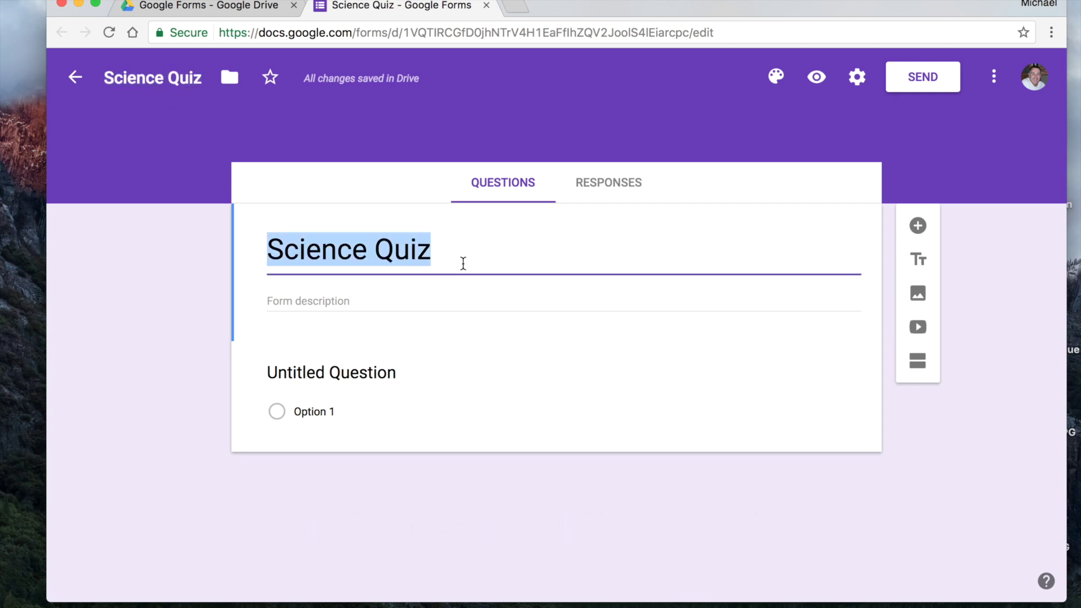
click(362, 305)
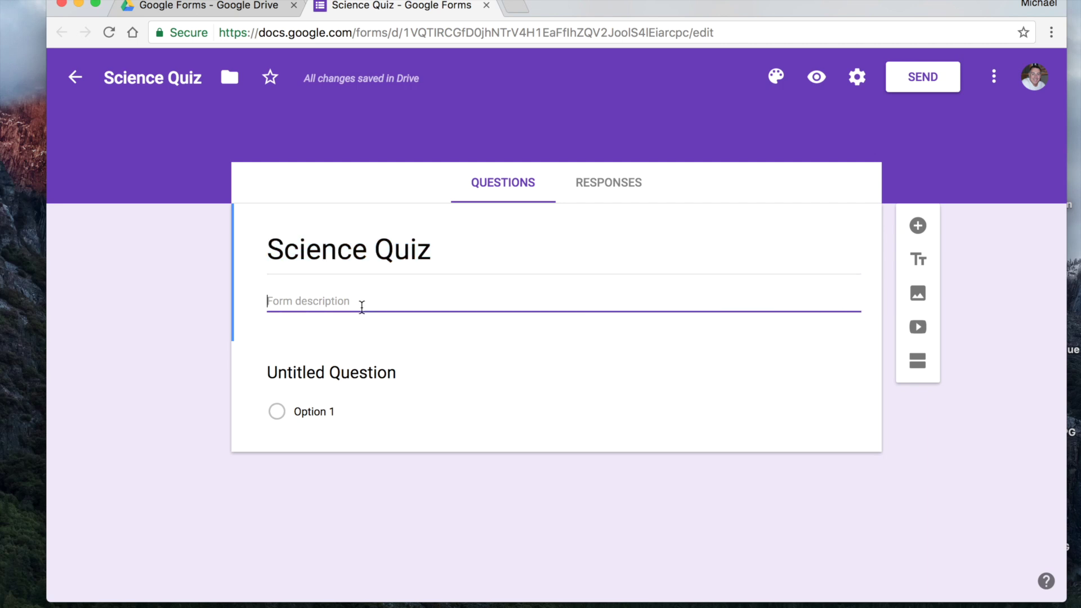
text(Sample a quiz.)
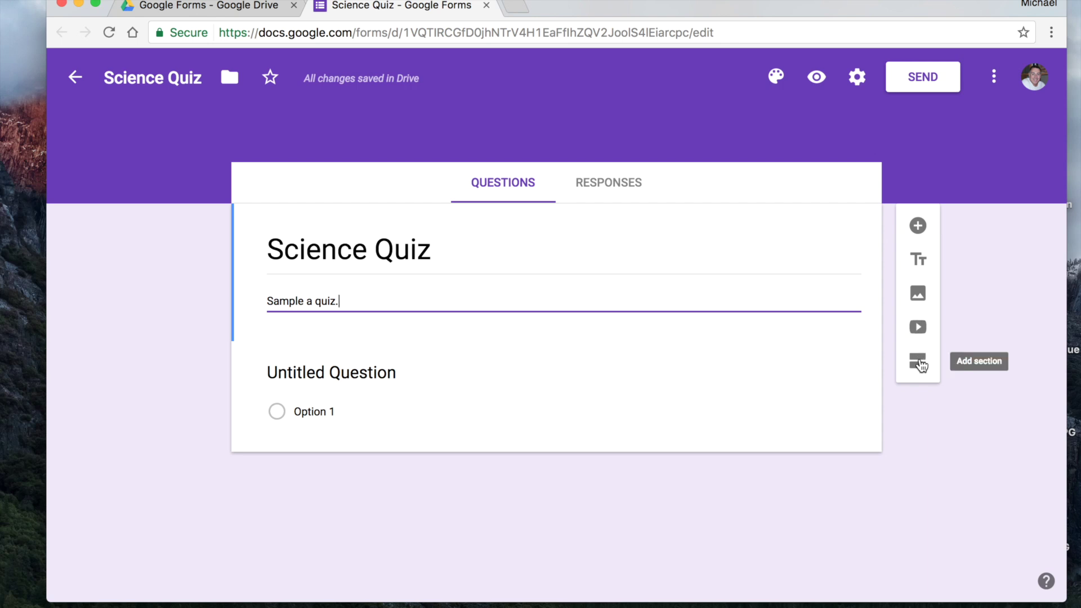
Step: Review the available question types, keep Multiple choice, and title the first question "Block"
click(405, 373)
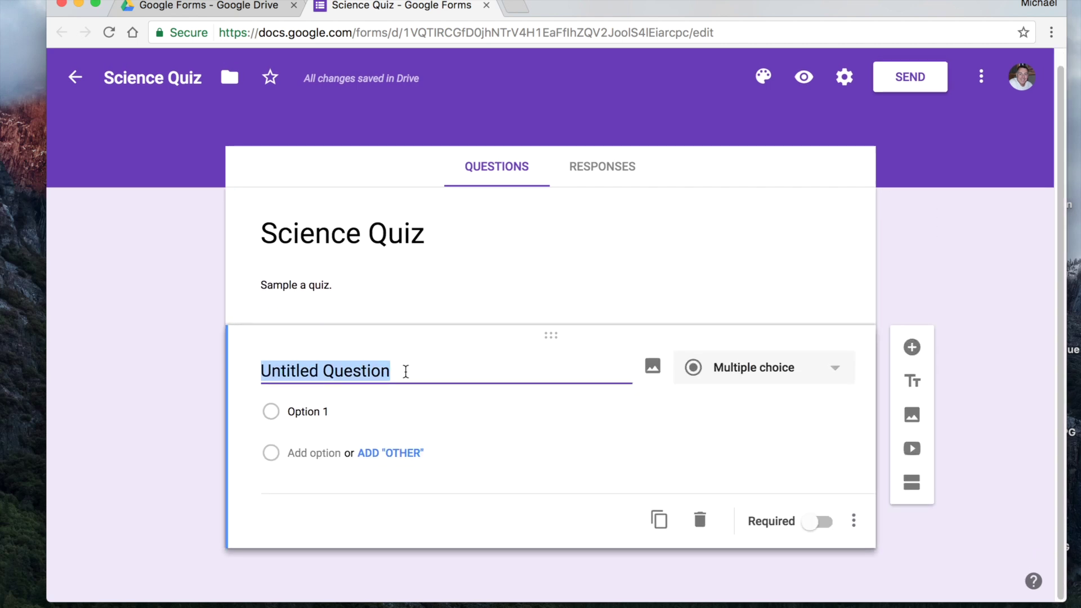
click(833, 376)
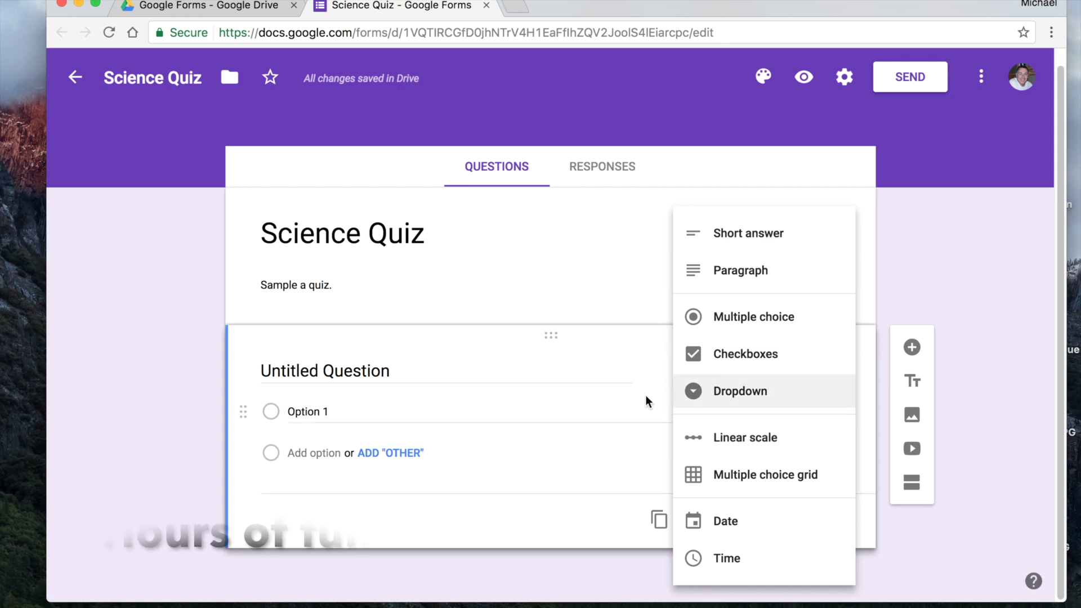
click(528, 376)
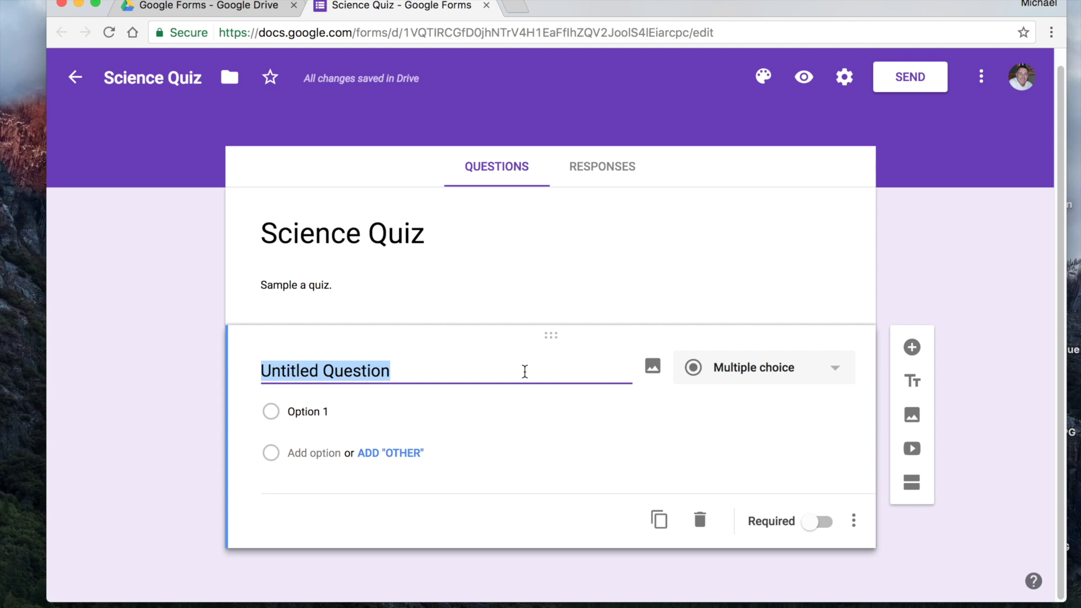
text(Block)
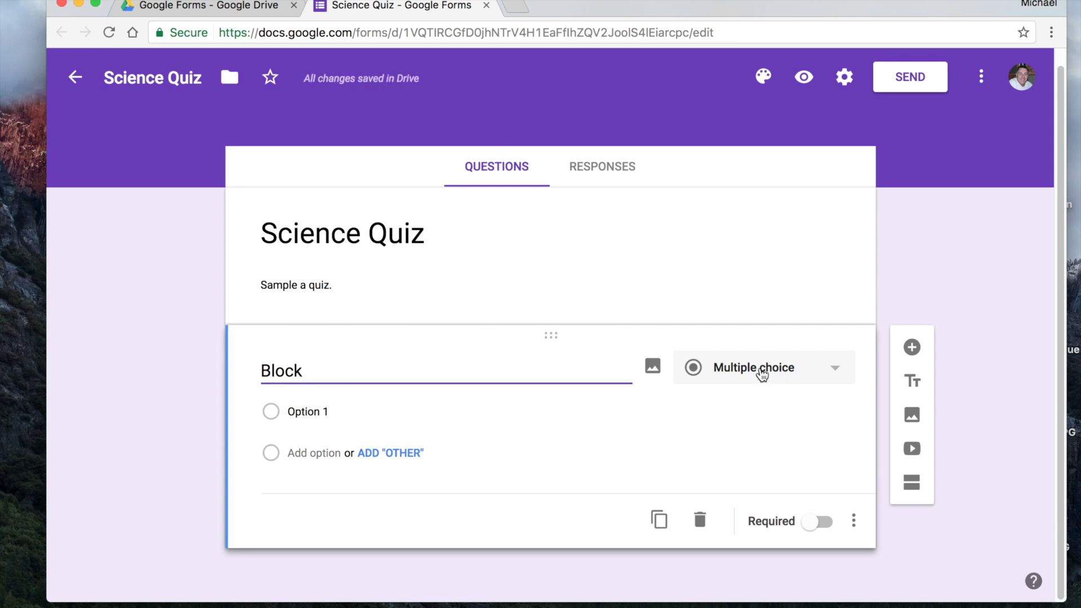
Step: Enter the answer options 1, 2, 3 and 4 for the Block question and make it required
click(350, 409)
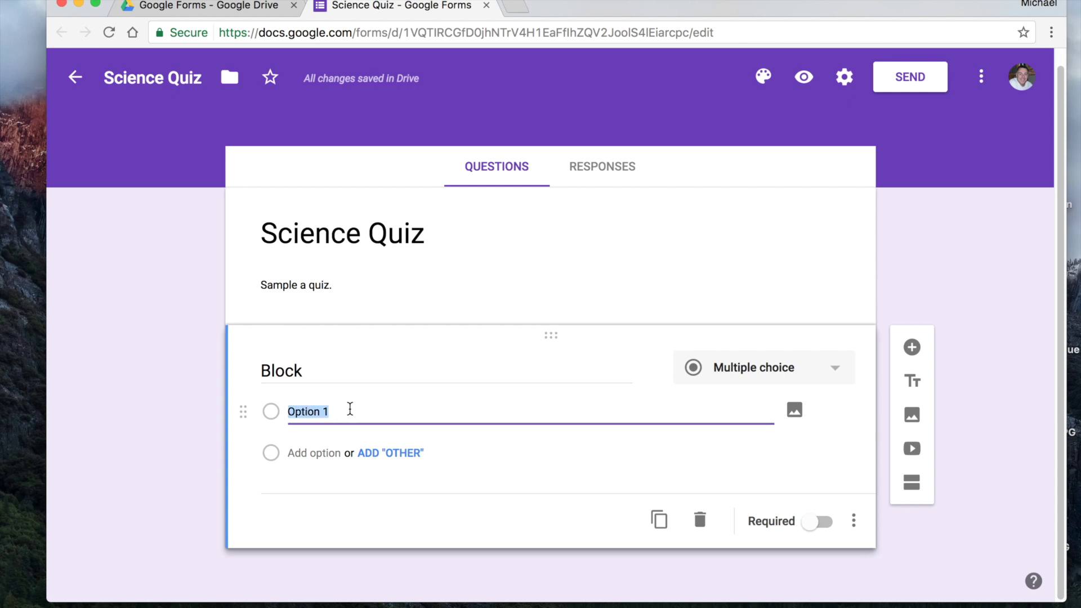
text(1)
key(Return)
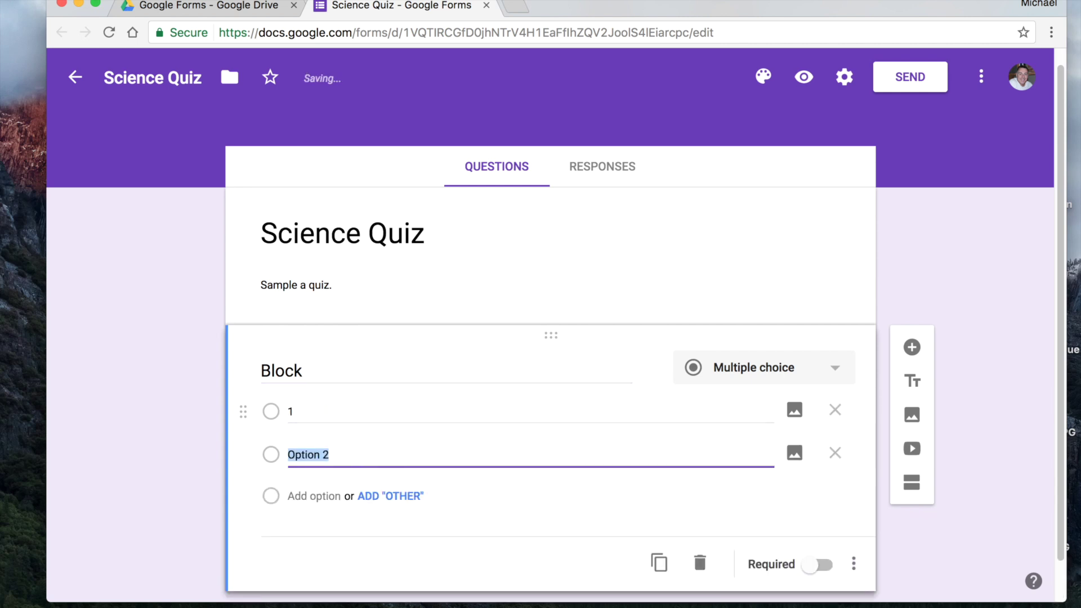
text(2)
key(Return)
text(3)
key(Return)
text(4)
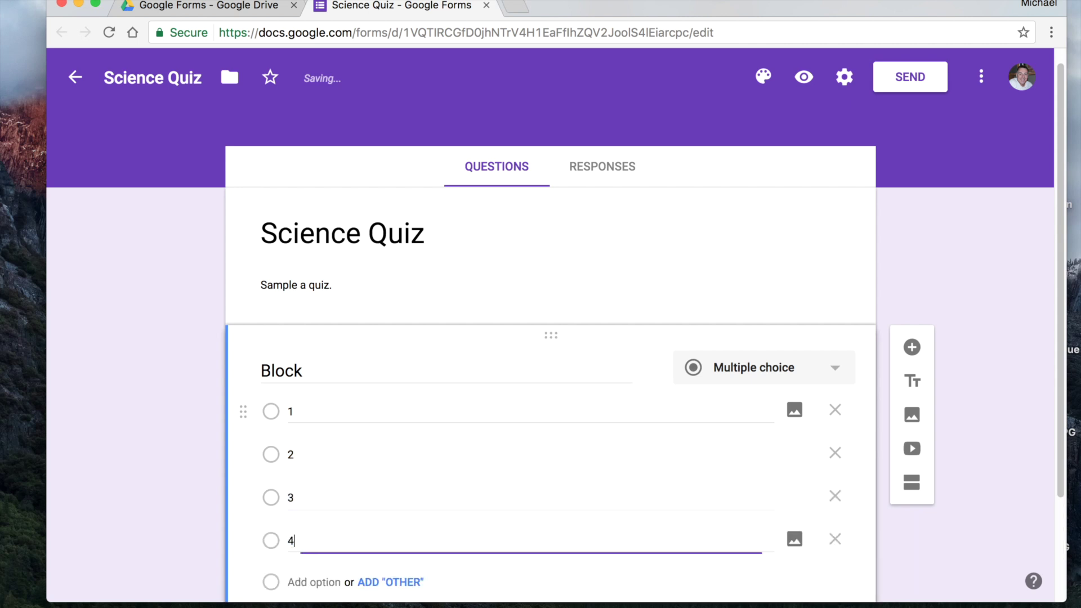
scroll(454, 385, down, 3)
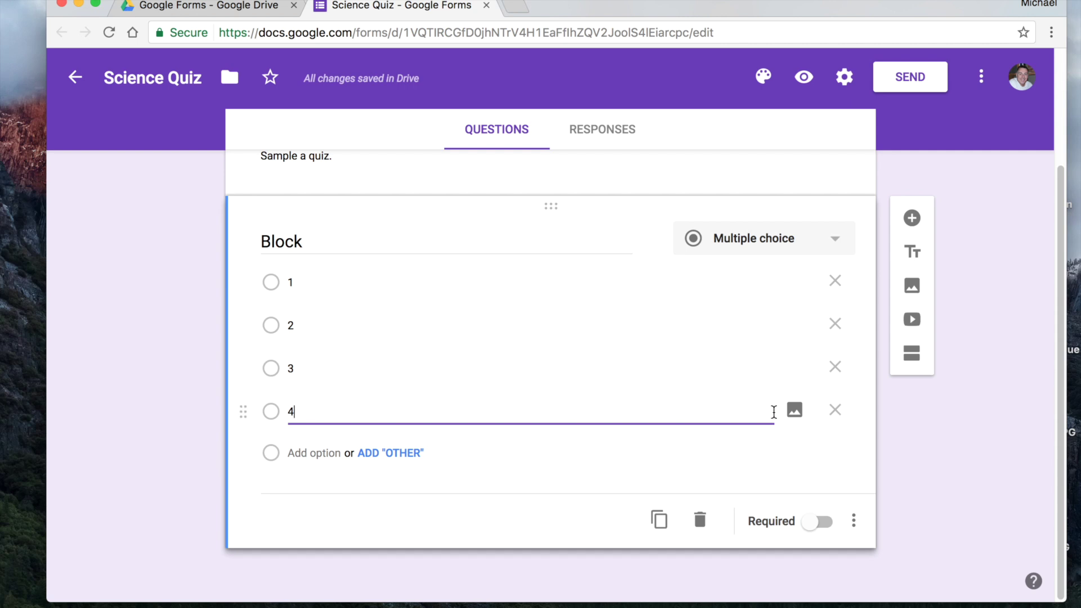
click(811, 529)
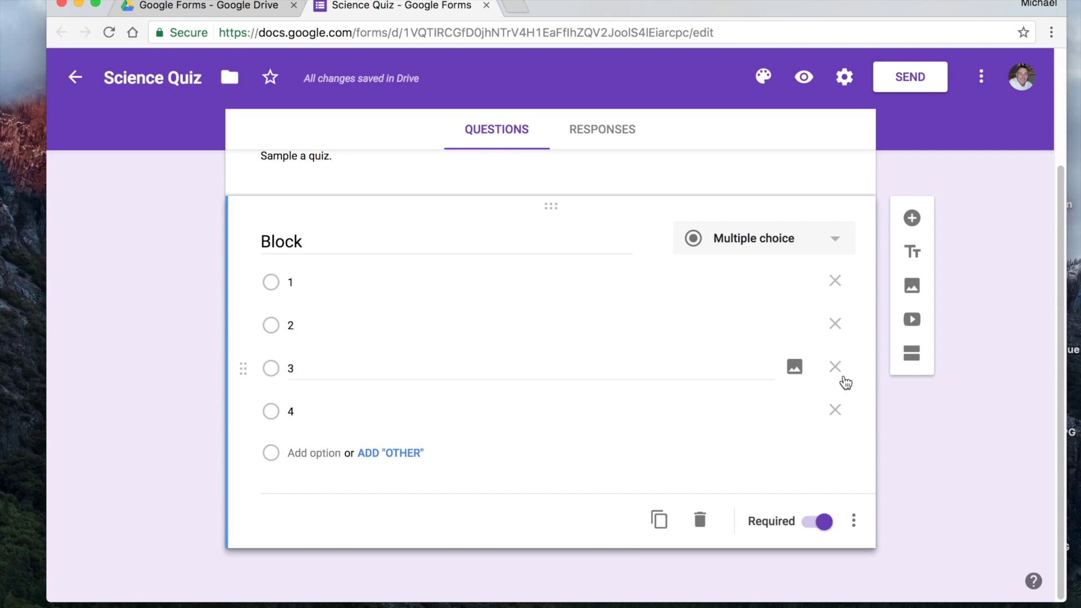
Step: Add a required question titled "Name" after the Block question, using the Short answer type
click(912, 219)
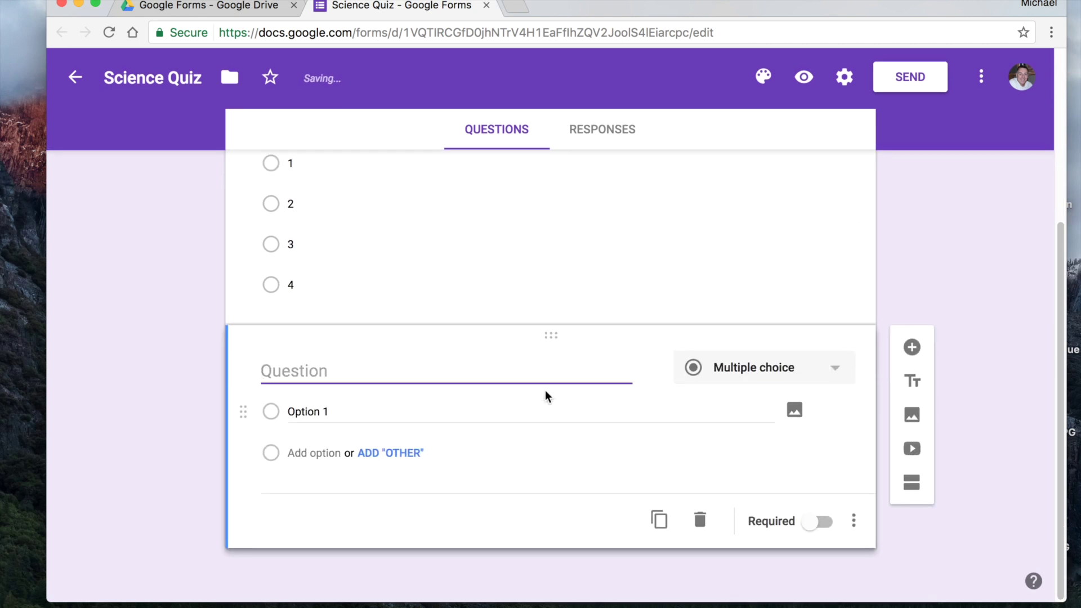
text(Name)
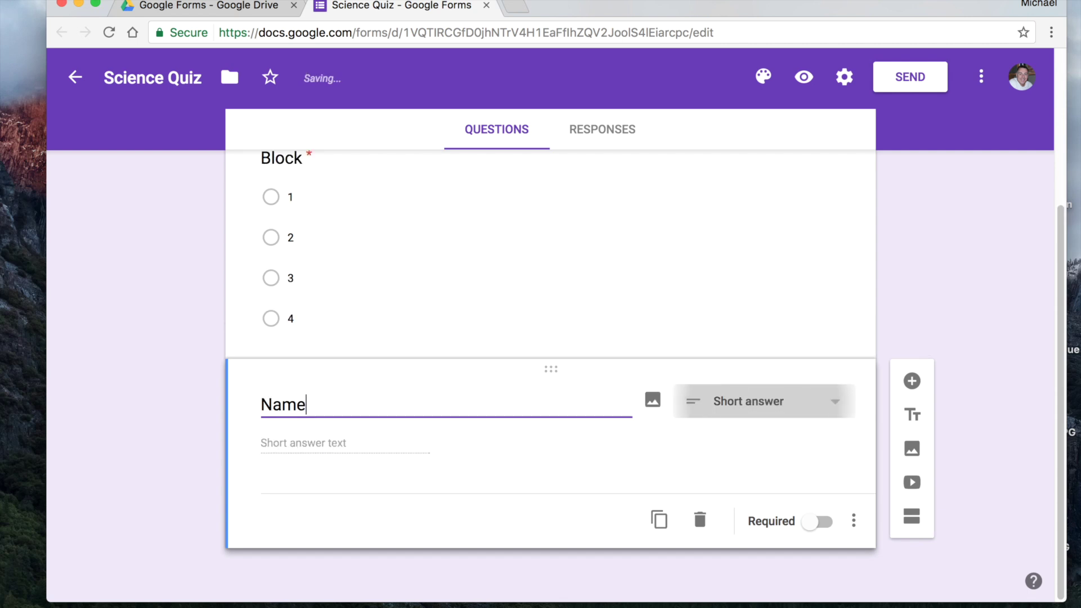
click(814, 524)
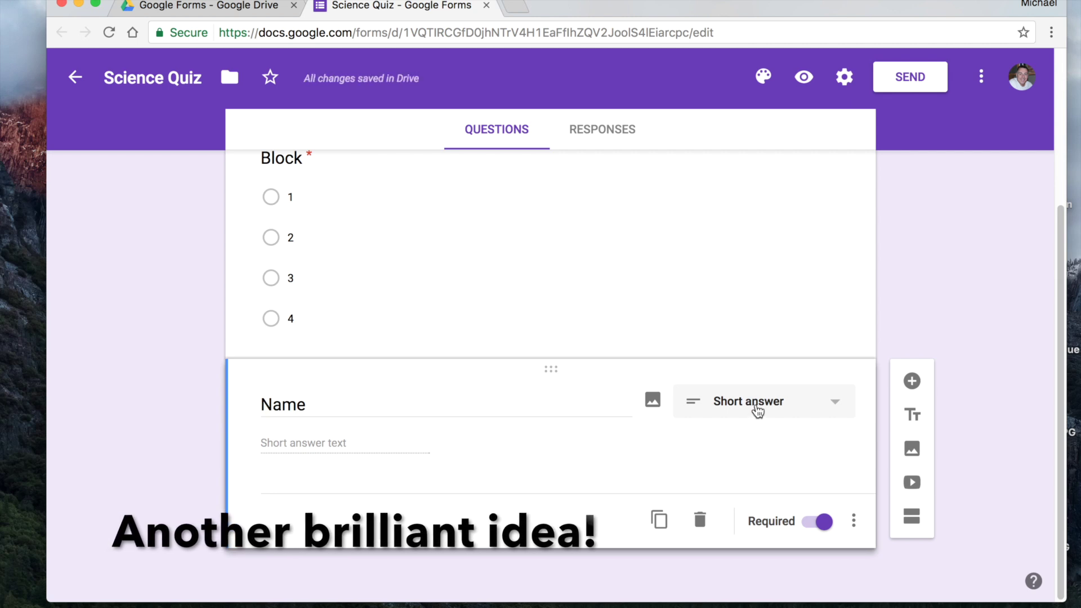
click(838, 404)
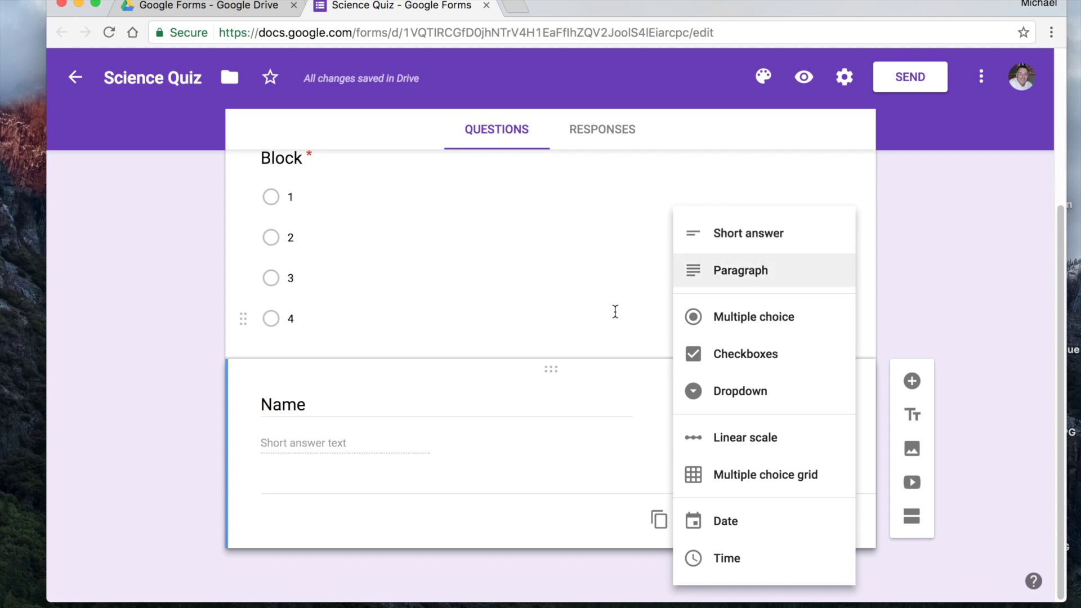
click(757, 233)
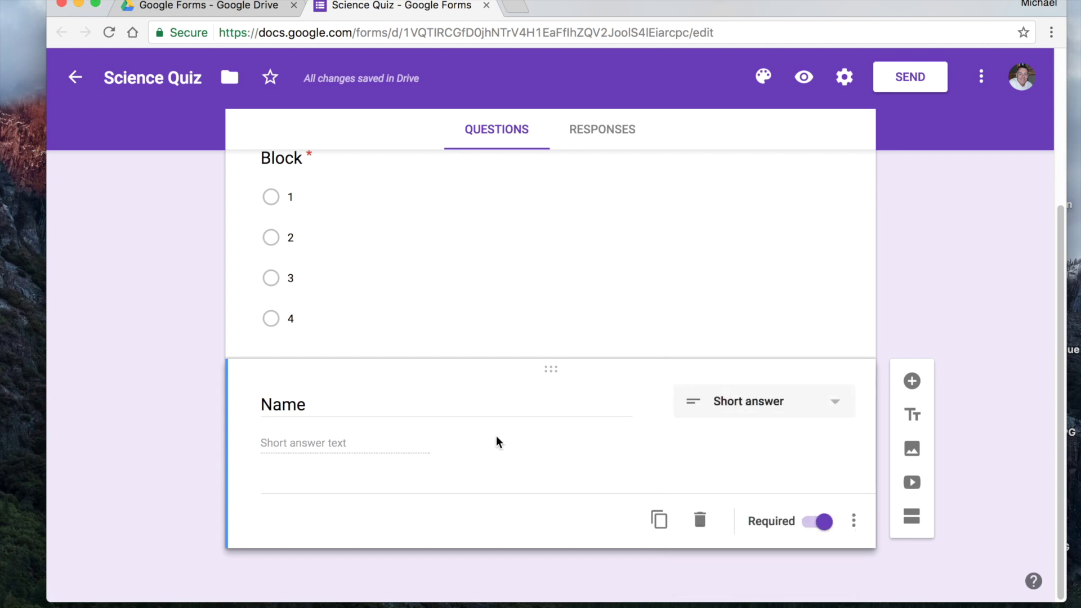
Step: Show a description on the Name question and enter "Last Name, First Name" in it
click(854, 520)
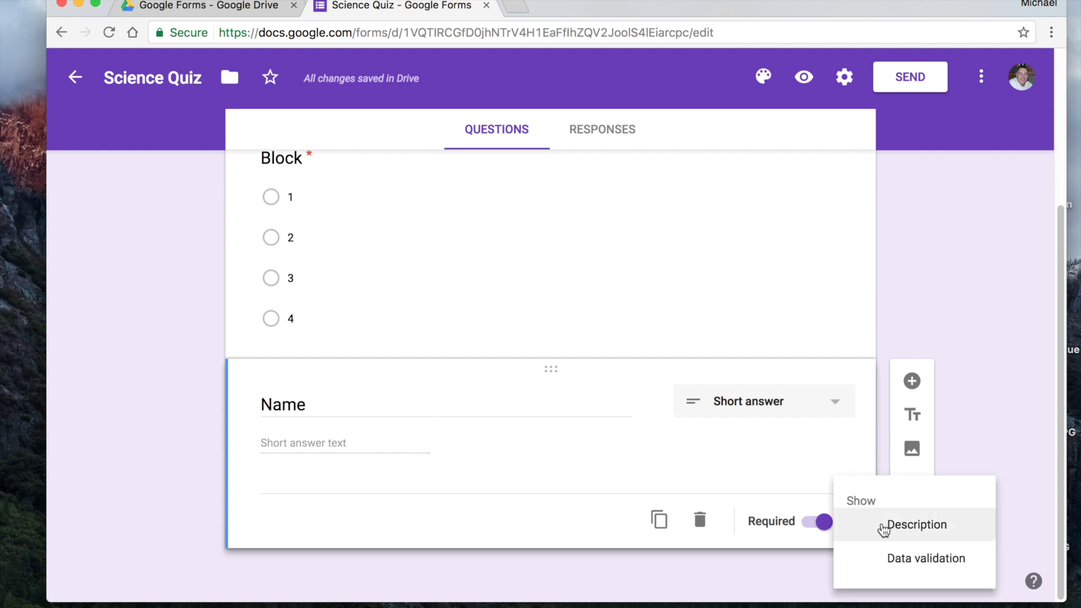
click(917, 530)
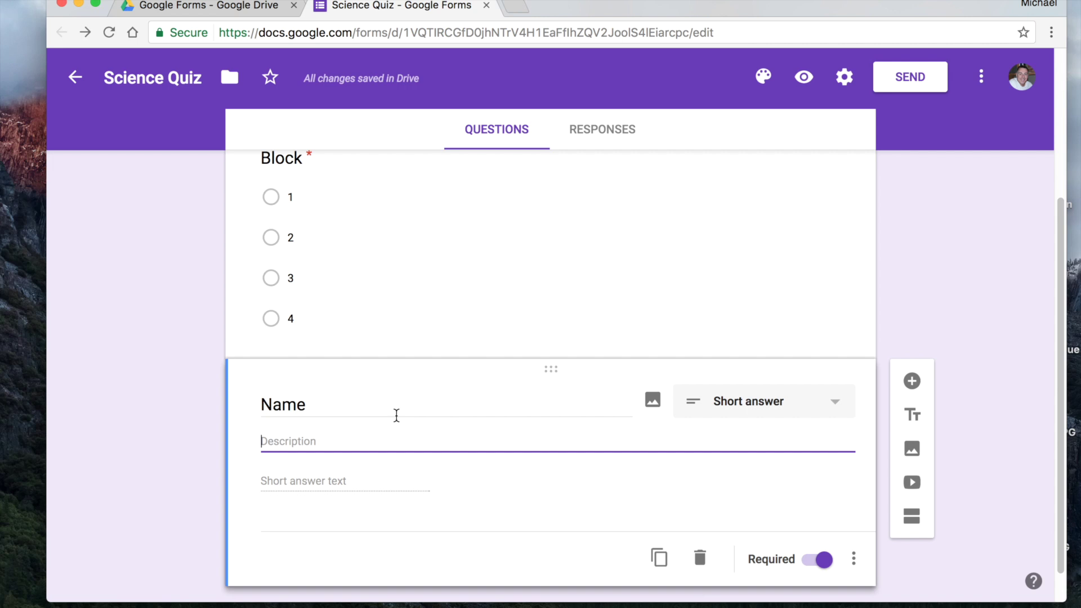
text(Last Name,)
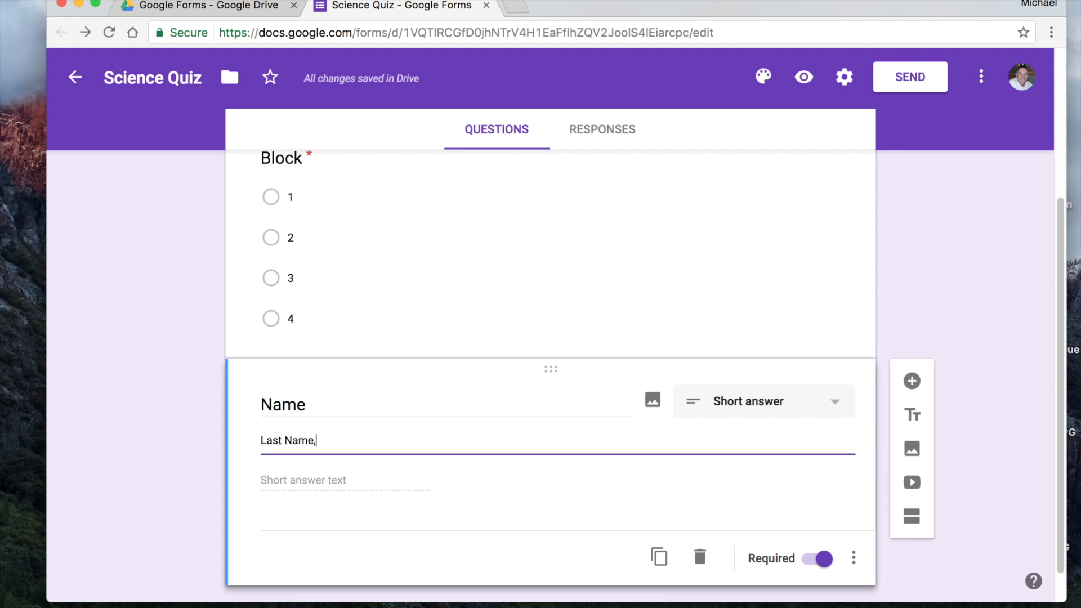
text( First Name)
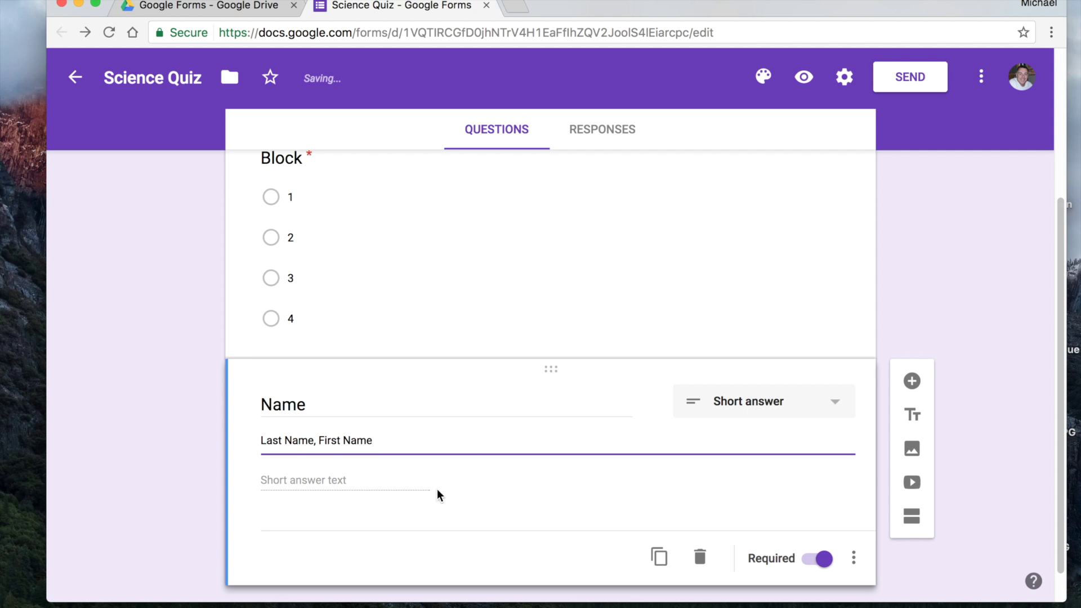
scroll(437, 495, down, 2)
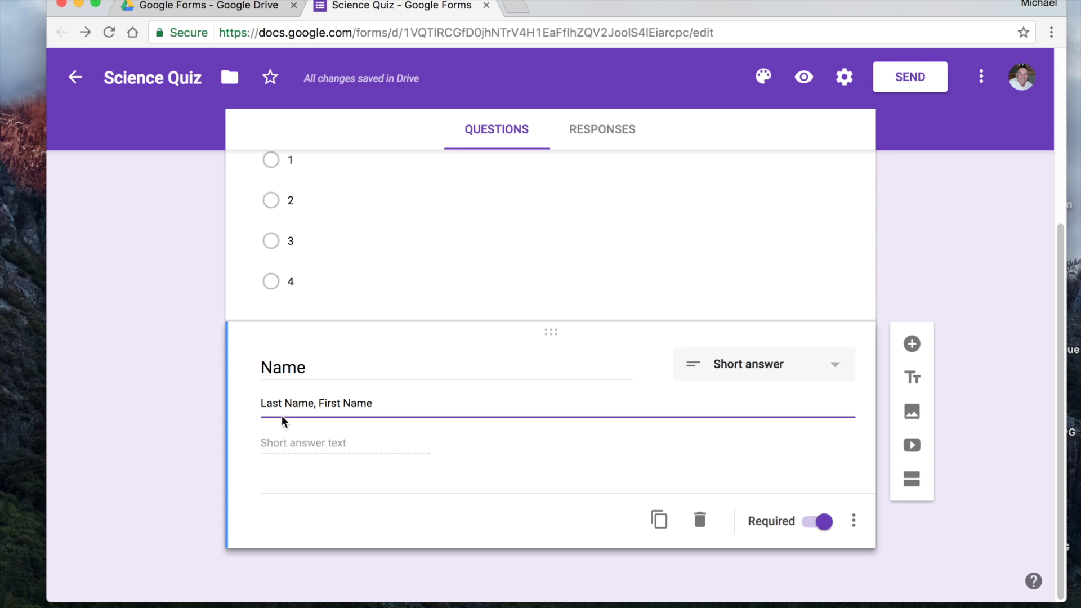
click(361, 527)
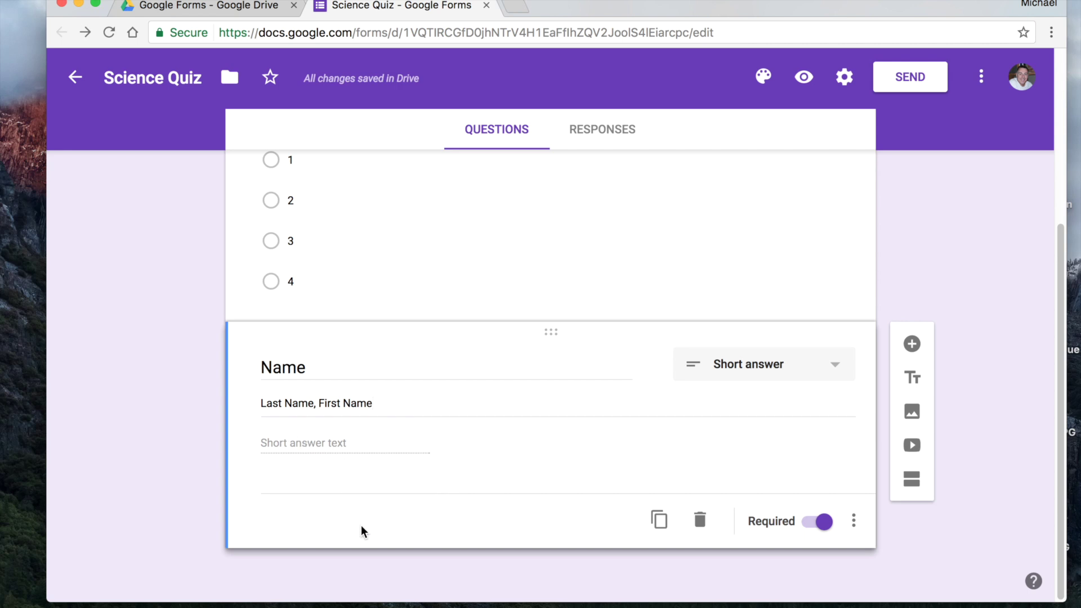
Step: Add a multiple choice question after the Name question, titled "Which of the following is a vector?"
click(912, 344)
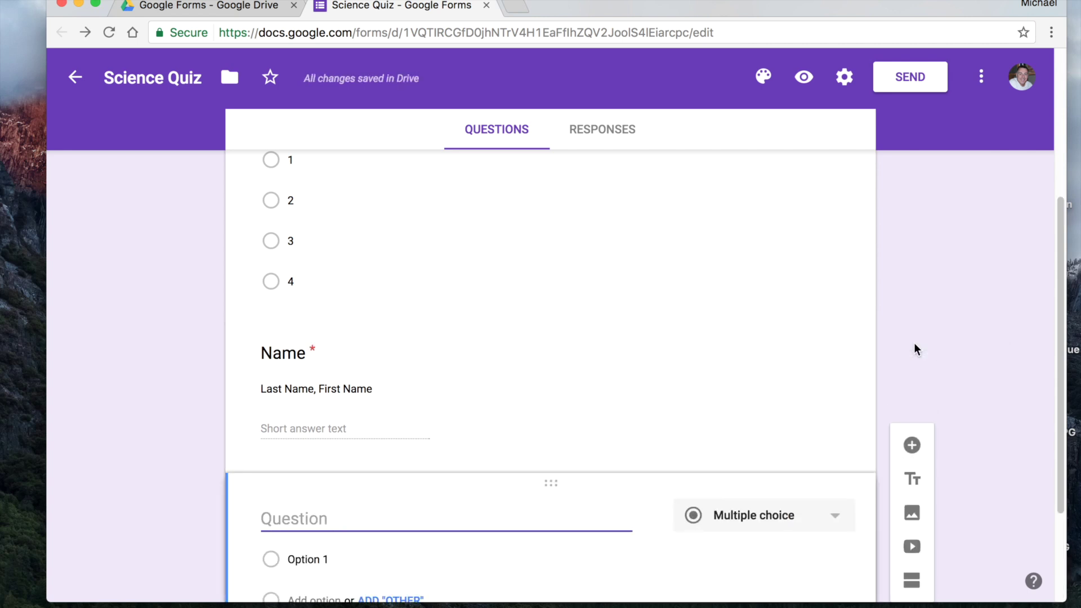
scroll(645, 340, down, 1)
scroll(644, 340, down, 2)
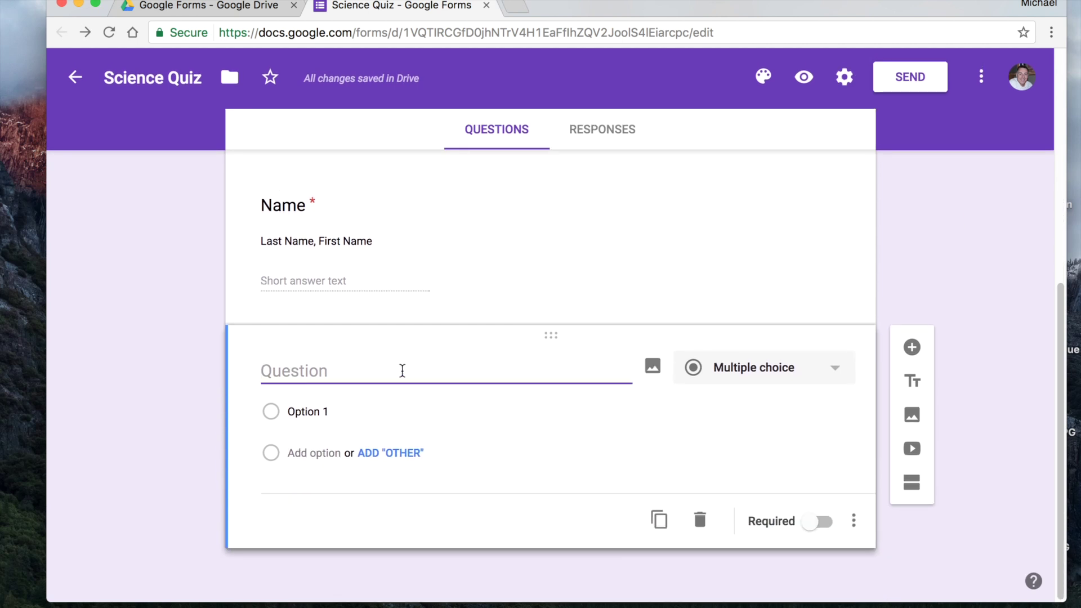
text(Which of the follow)
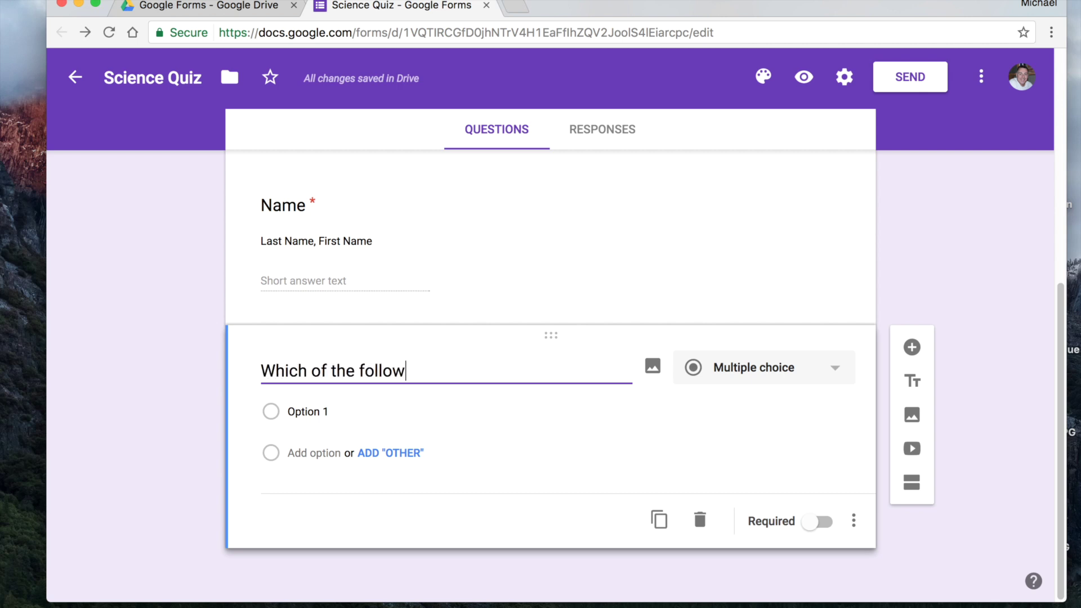
text(ing is a vector?)
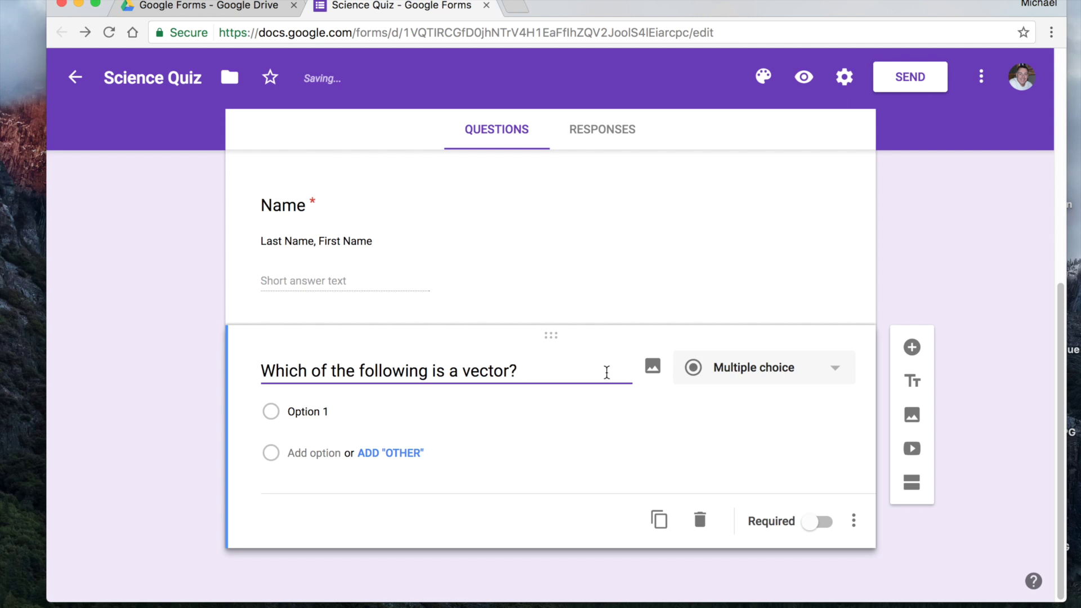
Step: Enter the answer options speed, velocity, distance and time for the vector question
click(415, 413)
text(speed)
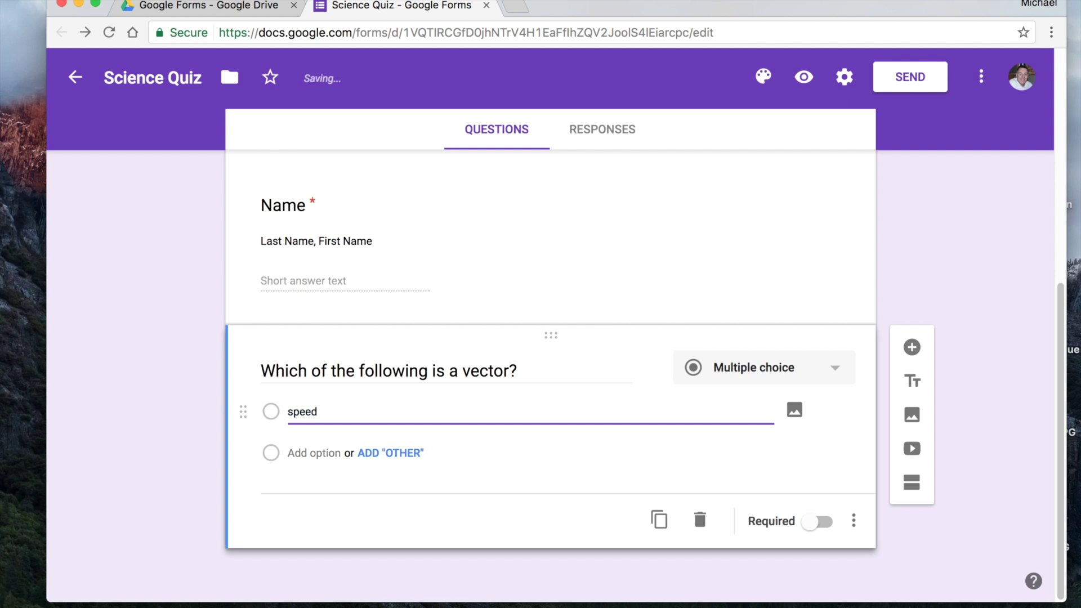
key(Return)
text(velocity)
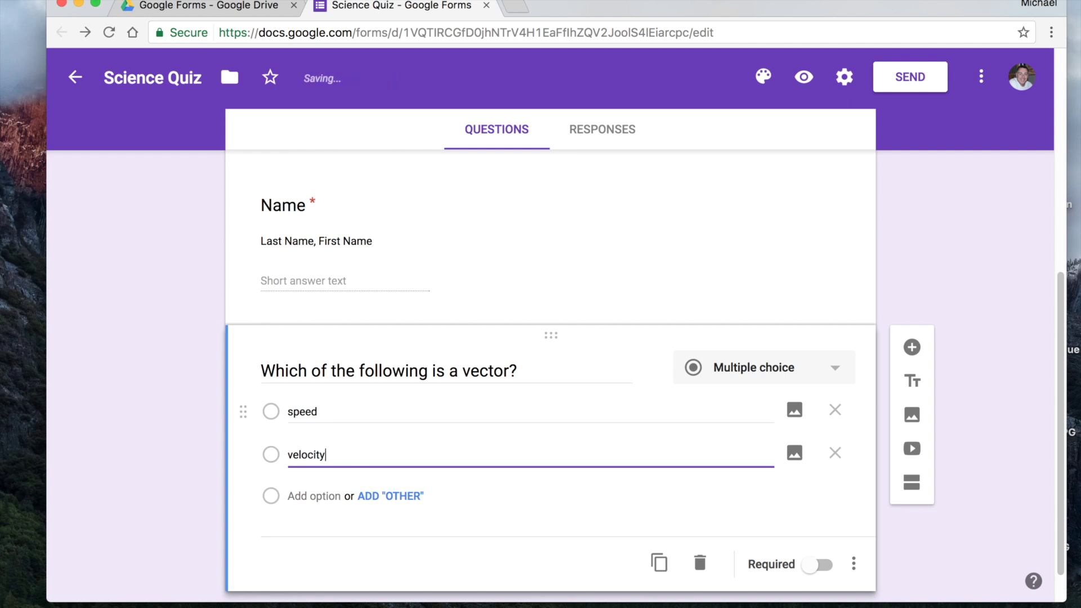
key(Return)
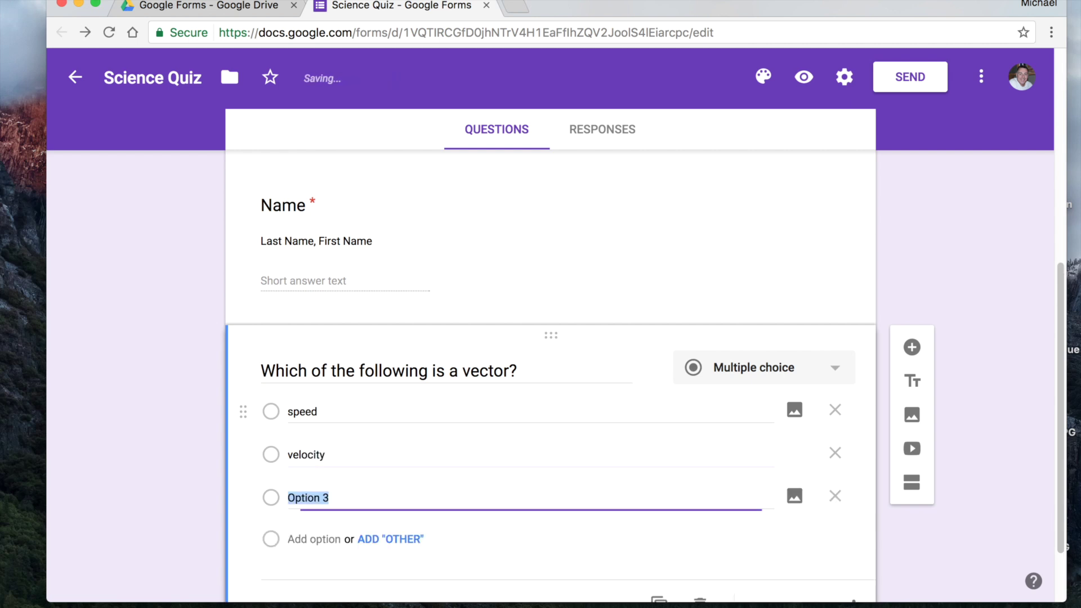
text(distance)
key(Return)
text(time)
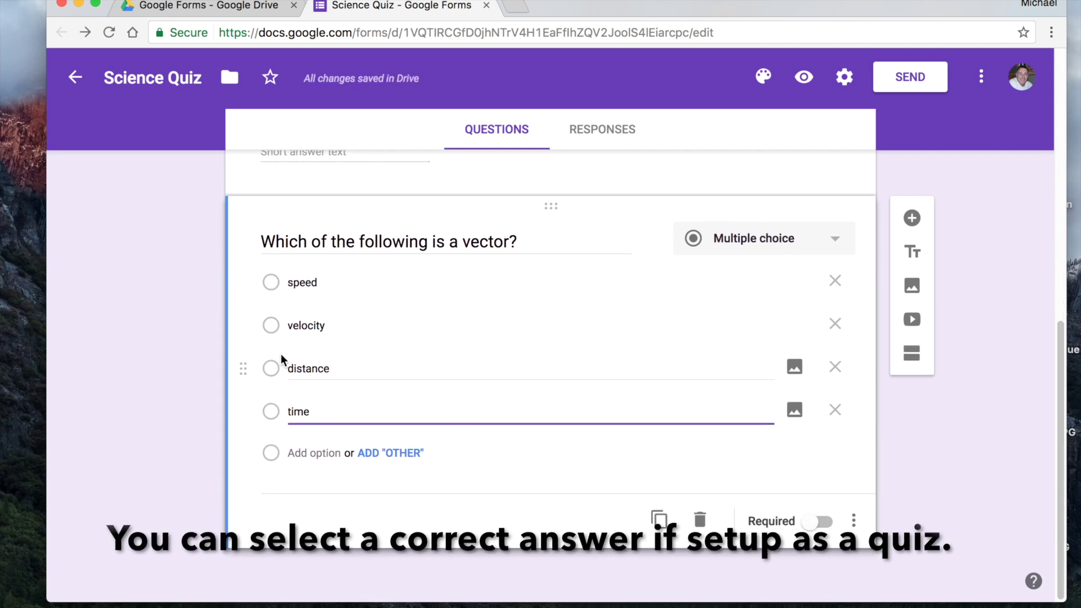
click(270, 322)
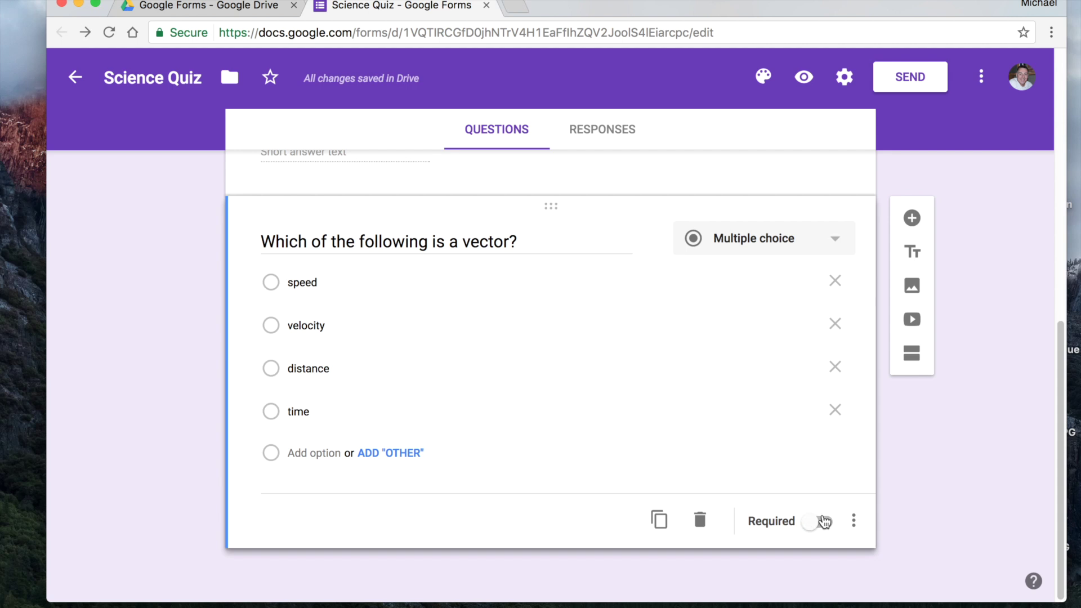
Step: Add a question titled "A vector has magnitude and" after the vector question, using the Short answer type
scroll(646, 380, up, 2)
scroll(647, 380, down, 2)
click(912, 218)
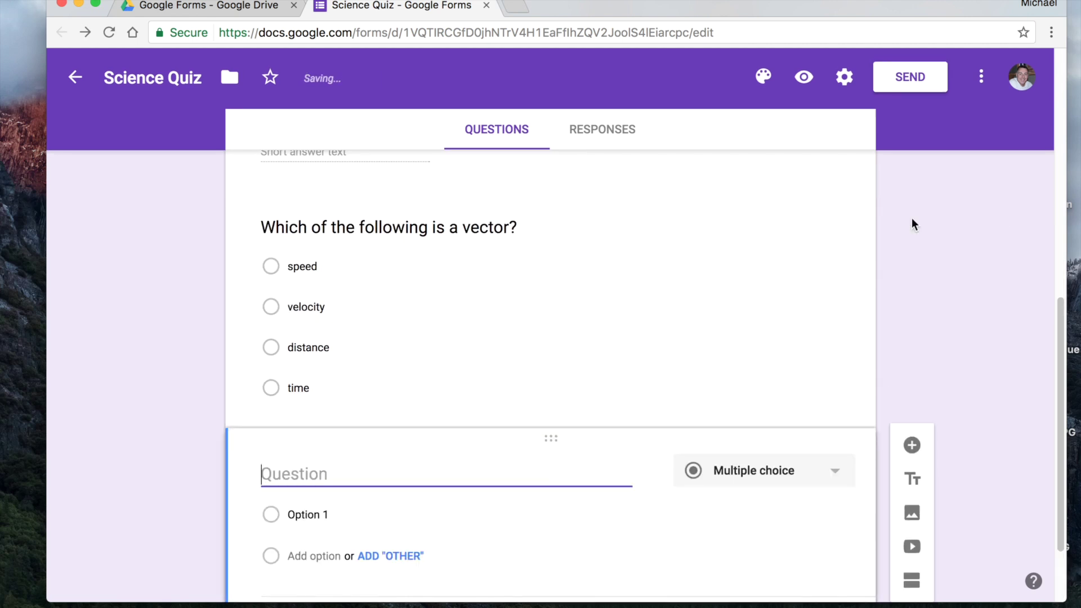
text(A vecor)
key(BackSpace)
text(tor has magnitu)
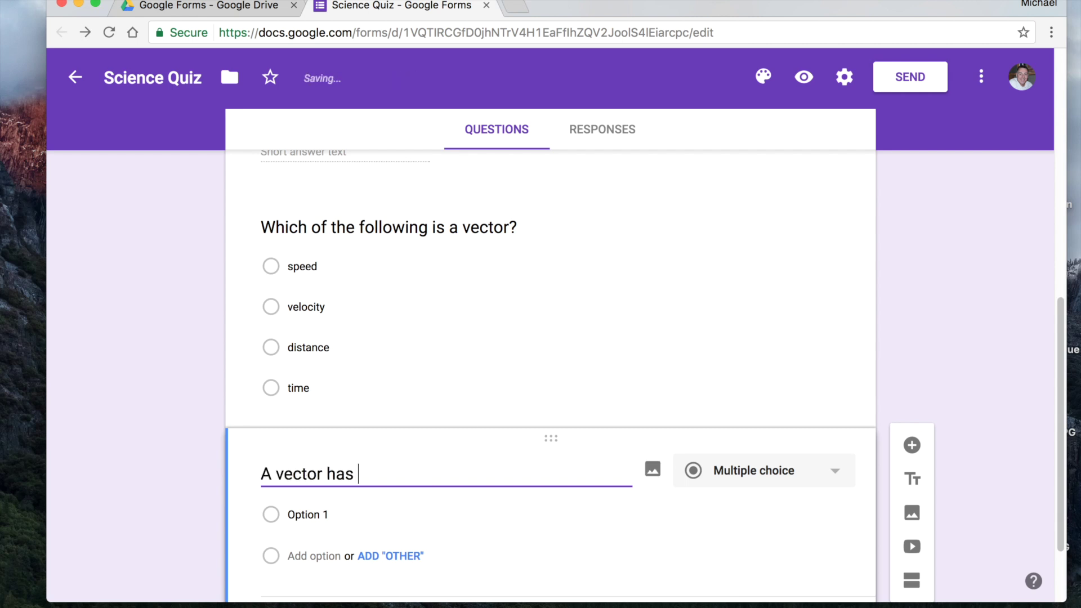
text(de and)
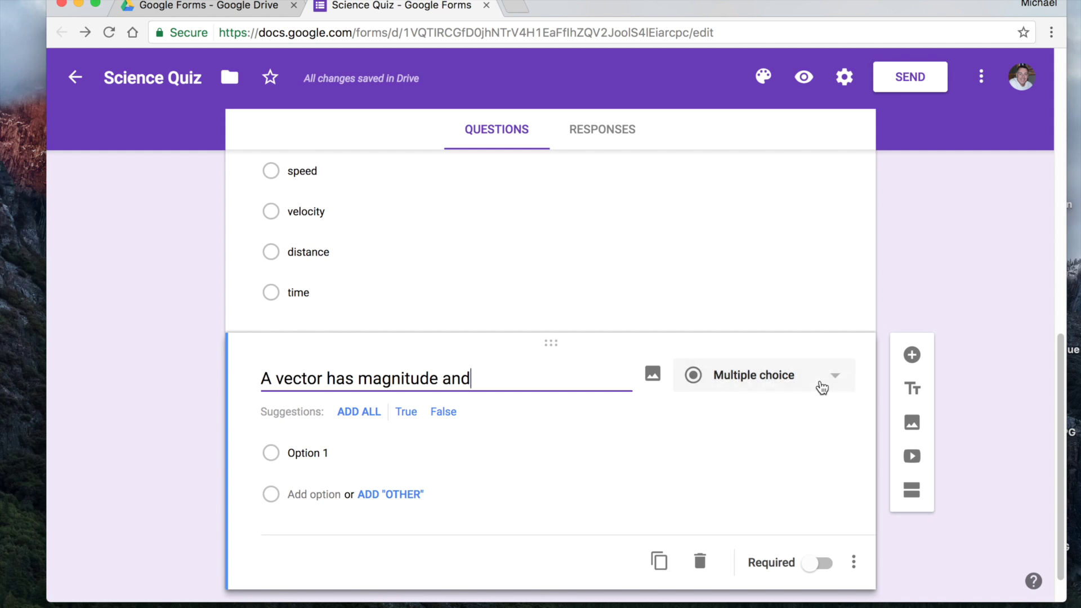
click(820, 387)
click(758, 244)
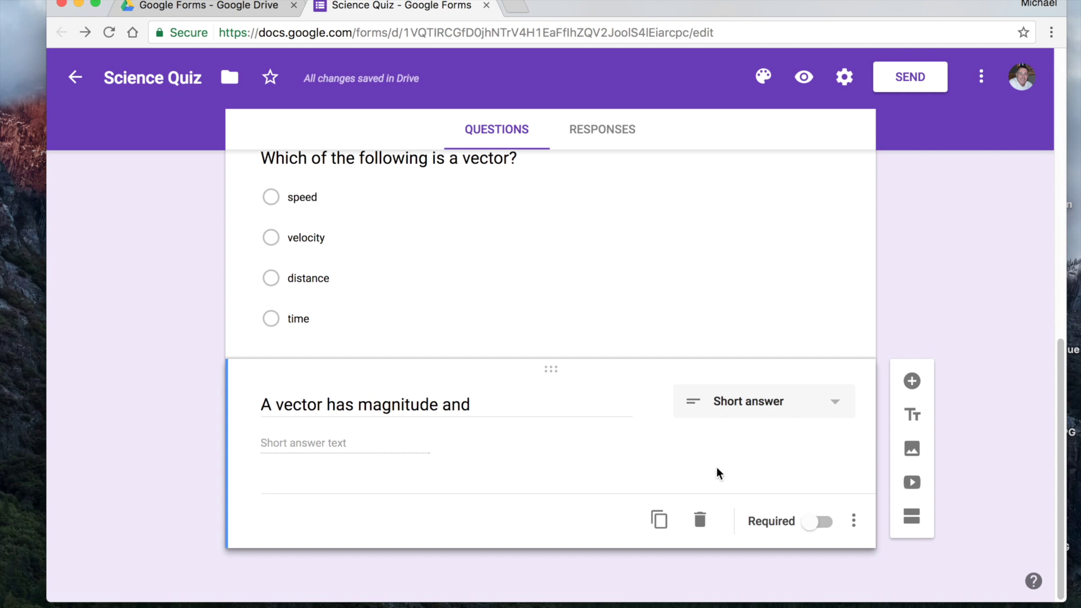
Step: Add a multiple choice question at the end of the form, titled "Driving in a circle is an example of acceleration."
scroll(599, 427, up, 2)
scroll(599, 408, down, 2)
click(912, 383)
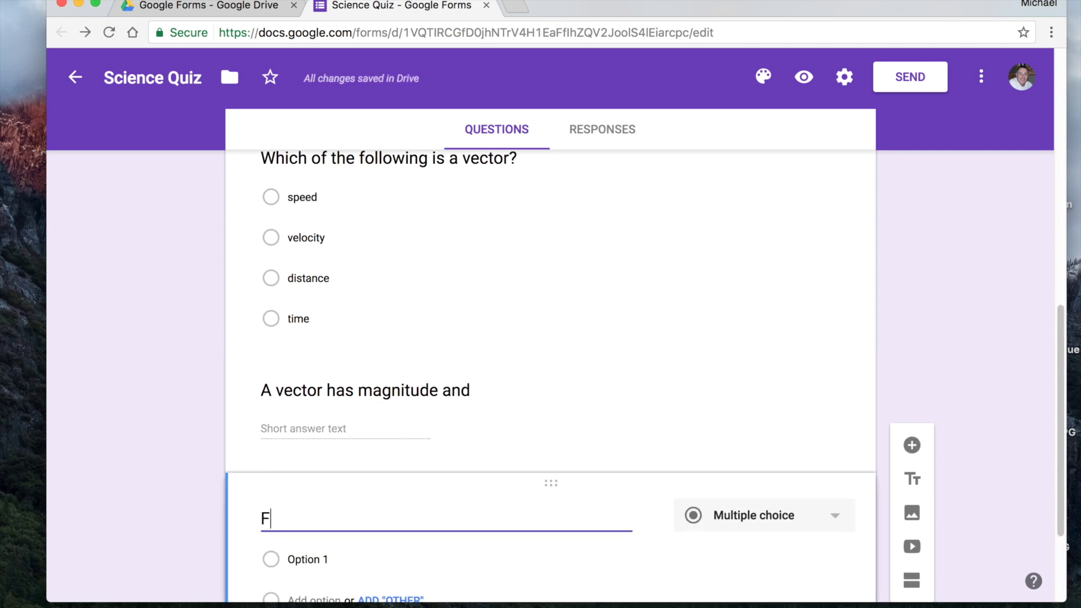
text(Driving in a circle is an example of)
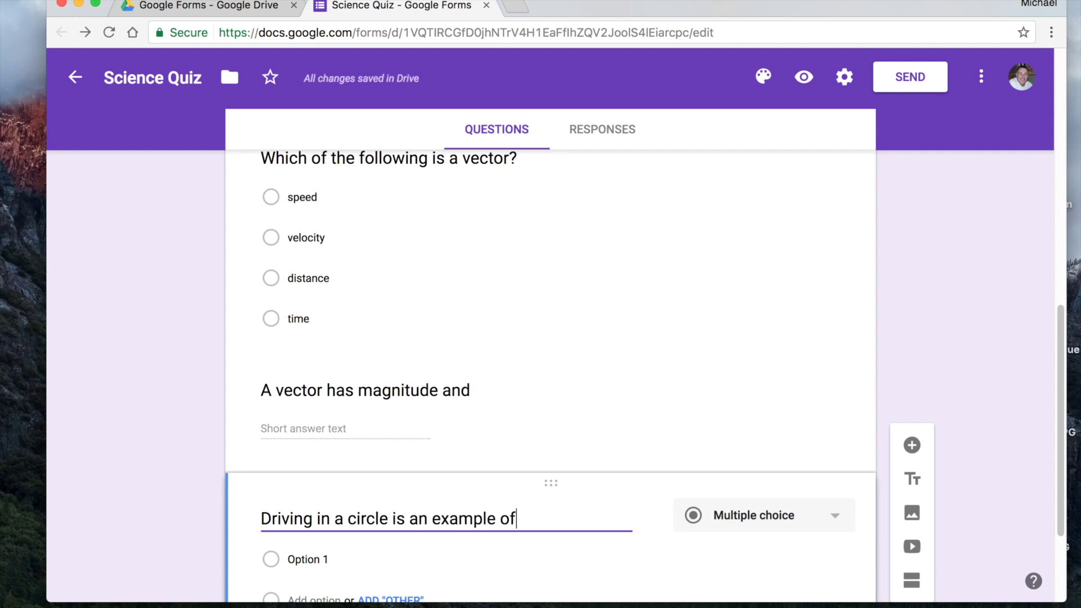
text( acceleration.)
scroll(625, 311, down, 3)
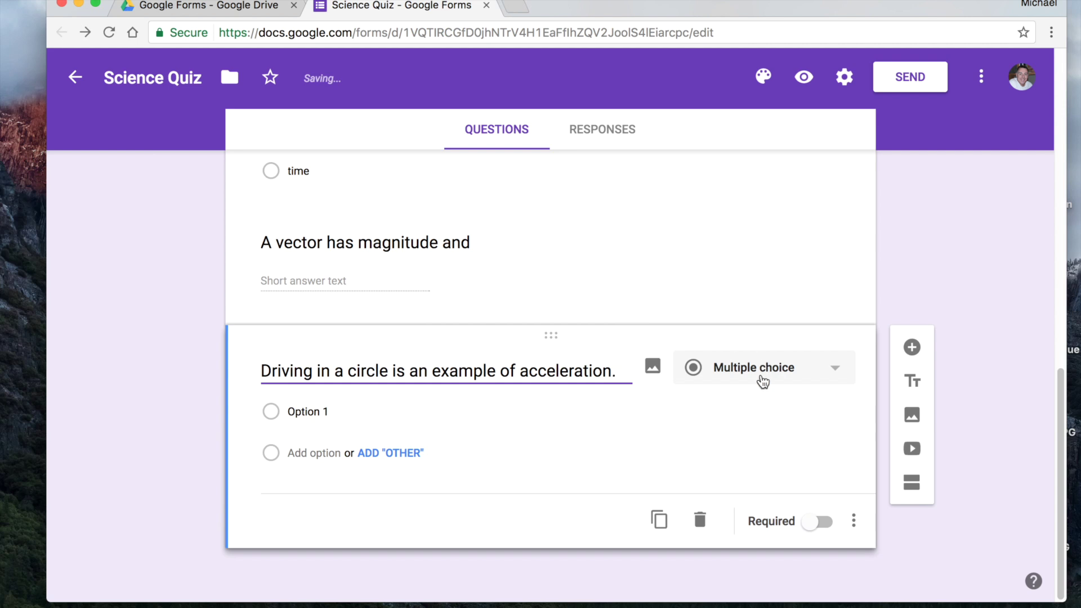
Step: Enter the answer options True and False for the acceleration question
click(361, 404)
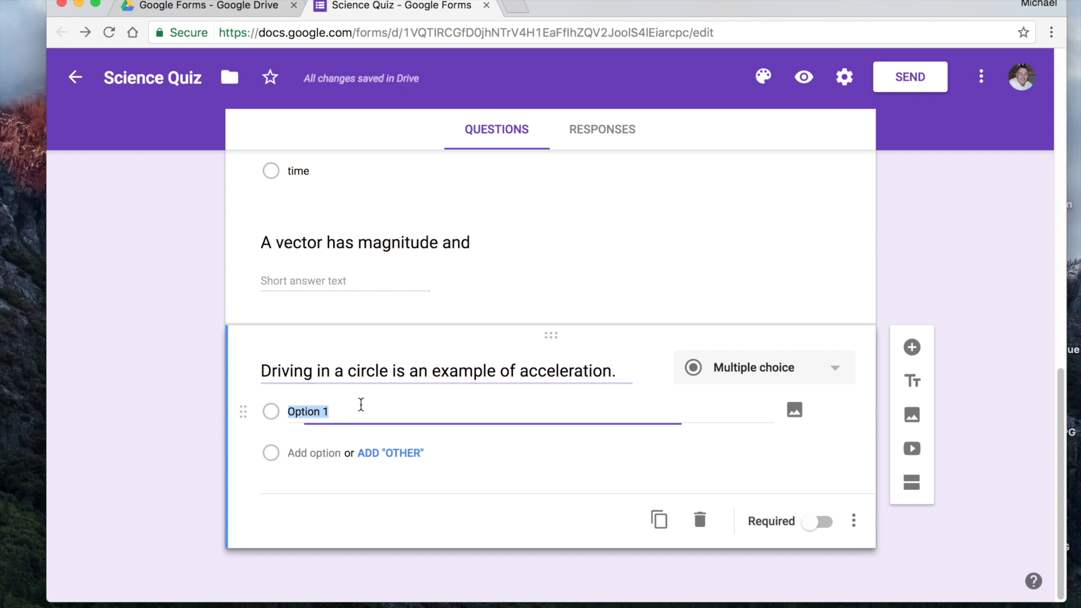
text(True)
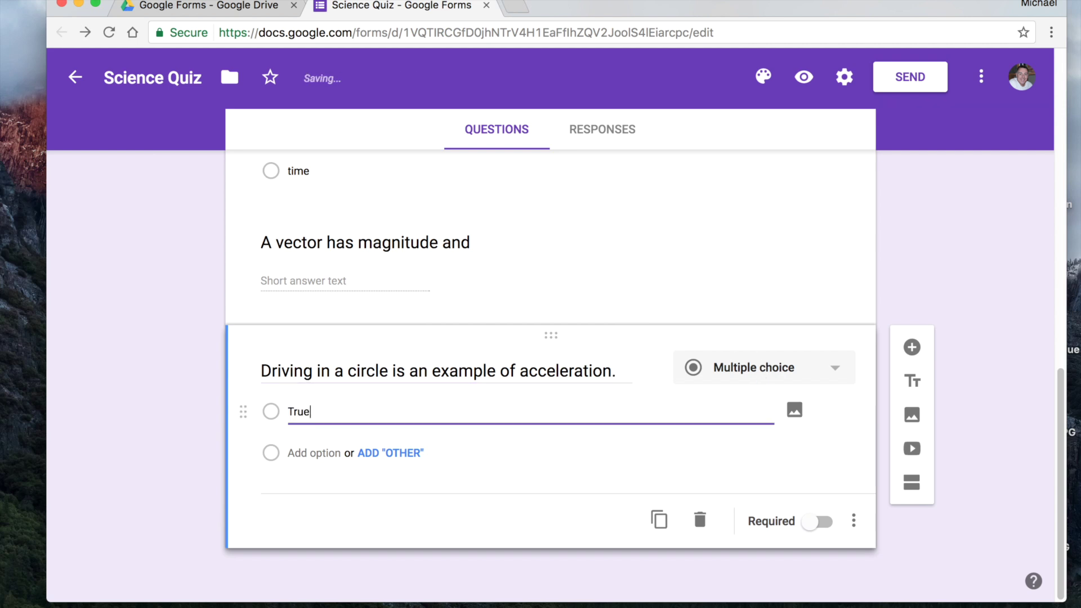
key(Return)
text(F)
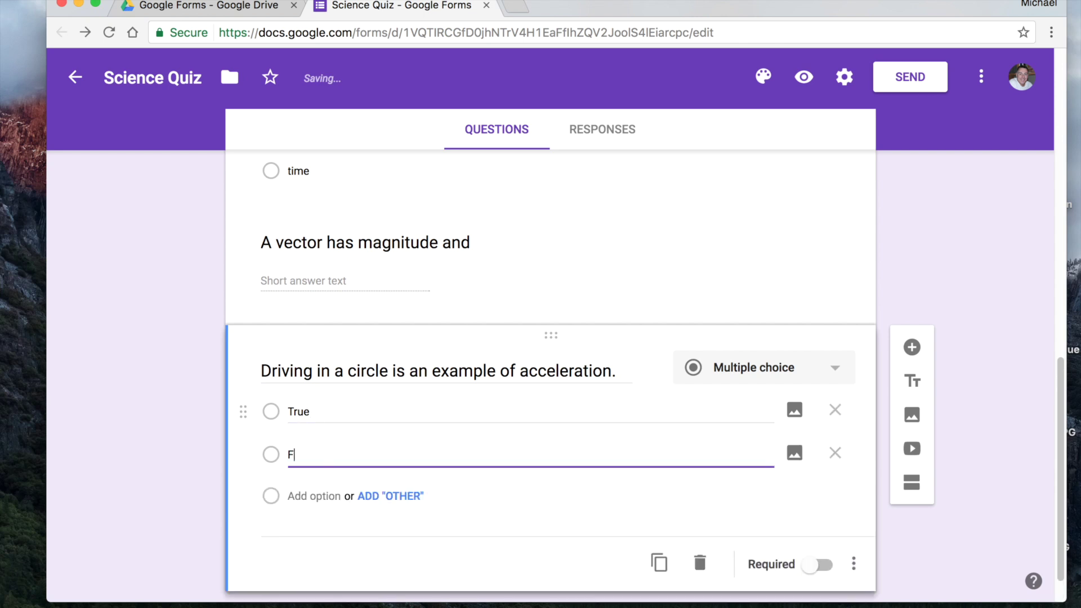
text(alse)
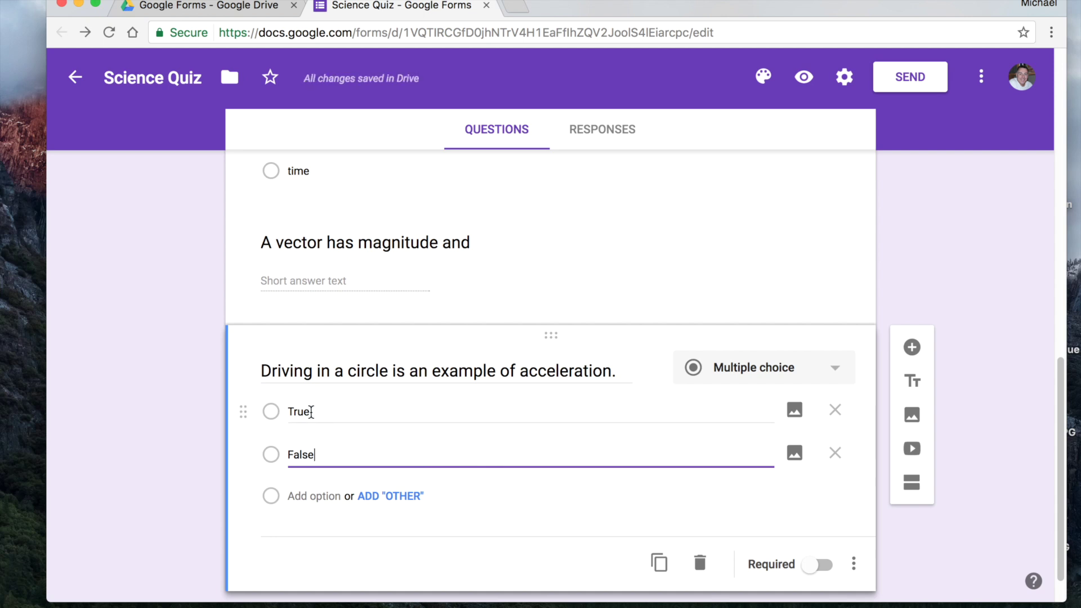
scroll(644, 421, down, 1)
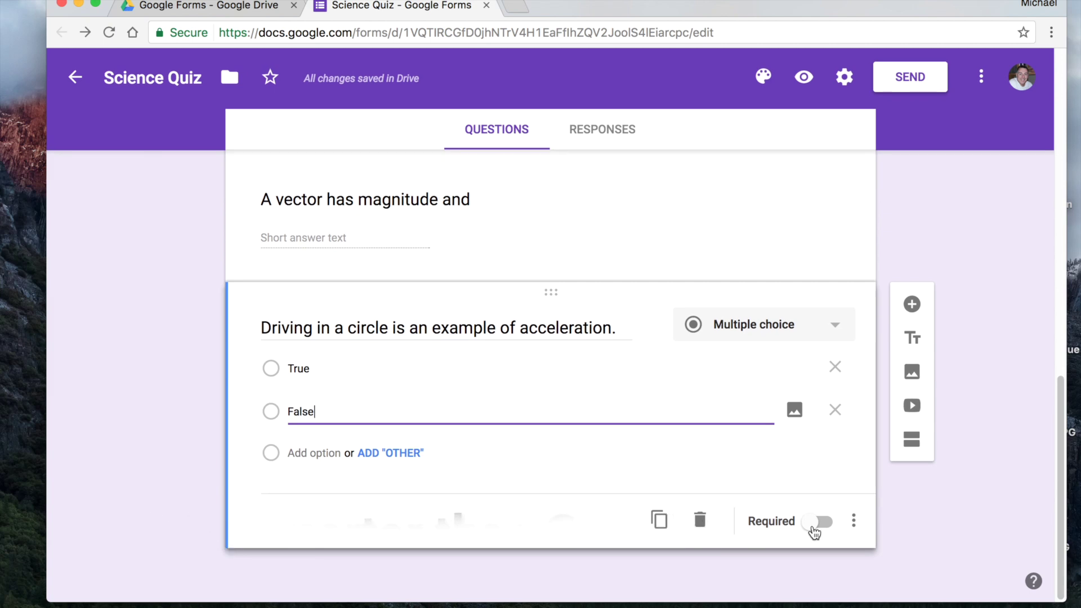
Step: Preview the form, examine its description and every question down to the submit area, and close the preview
scroll(665, 393, up, 10)
scroll(665, 393, down, 10)
click(803, 78)
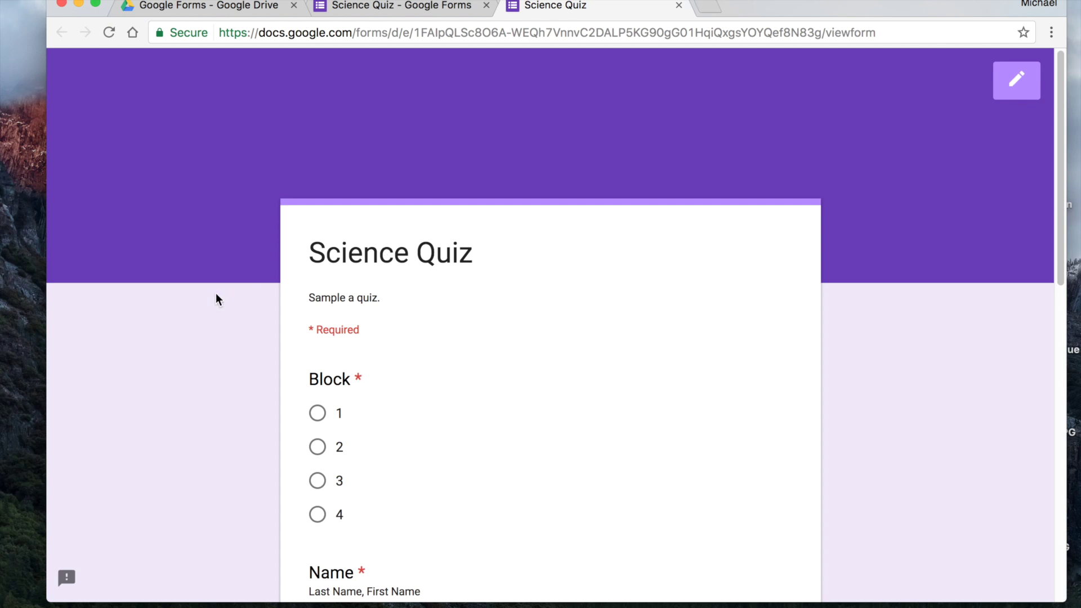
scroll(221, 296, down, 2)
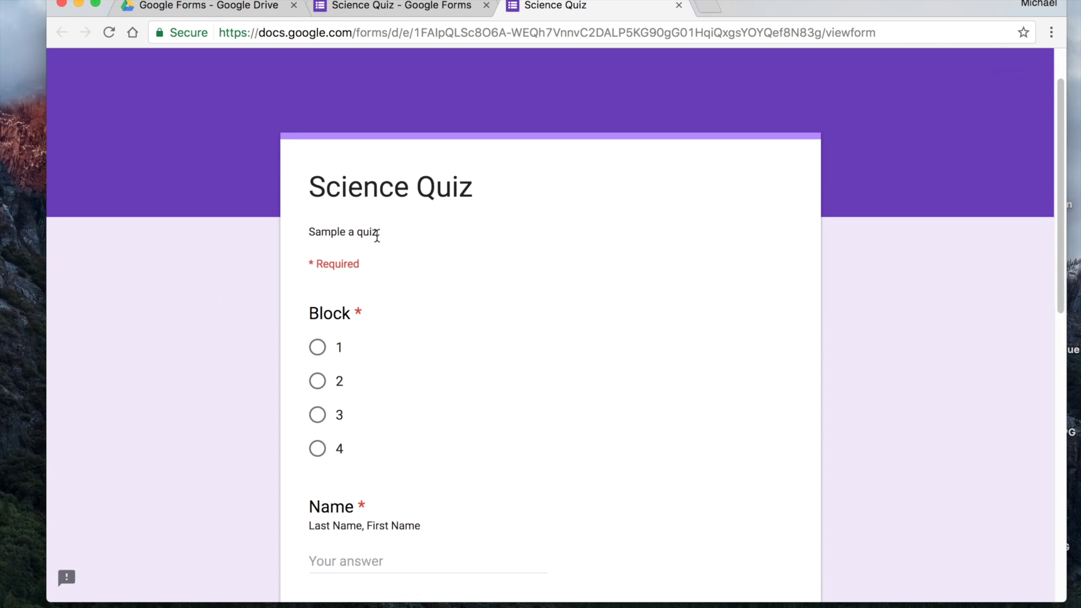
scroll(210, 263, down, 3)
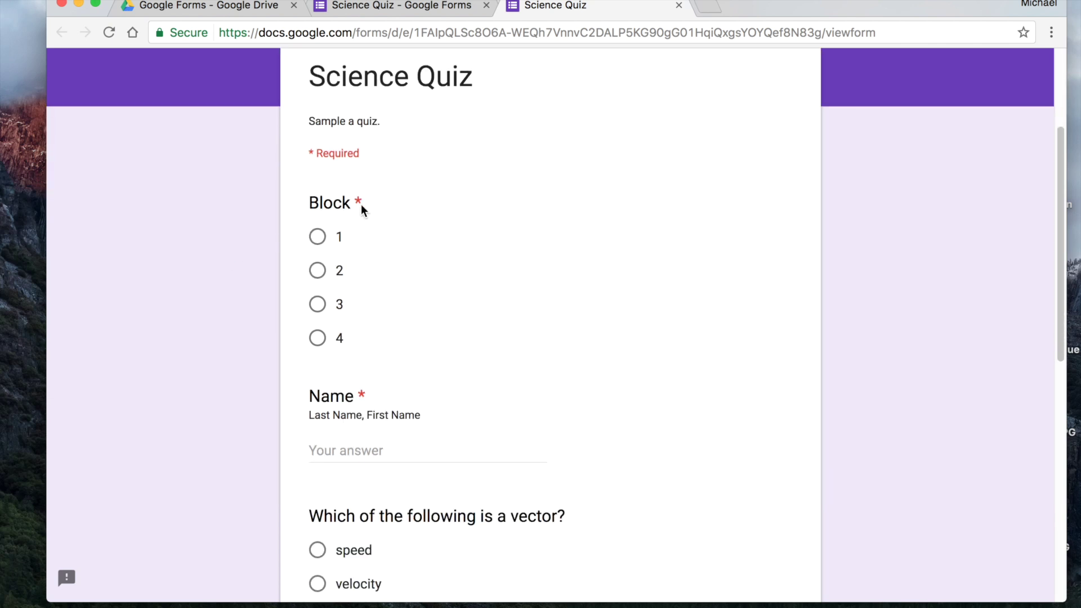
scroll(322, 272, down, 4)
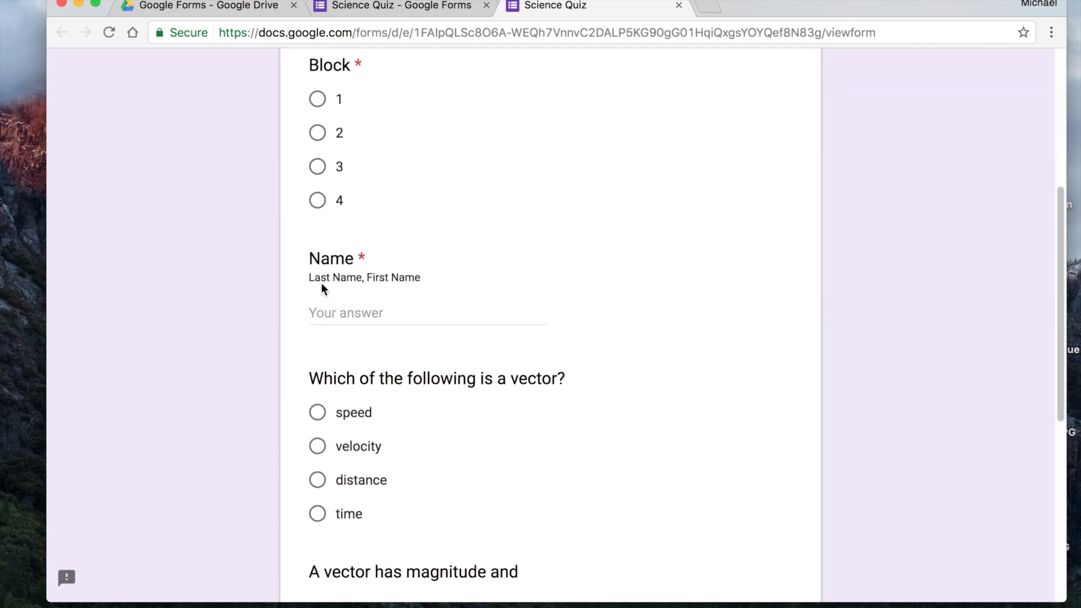
scroll(492, 219, down, 4)
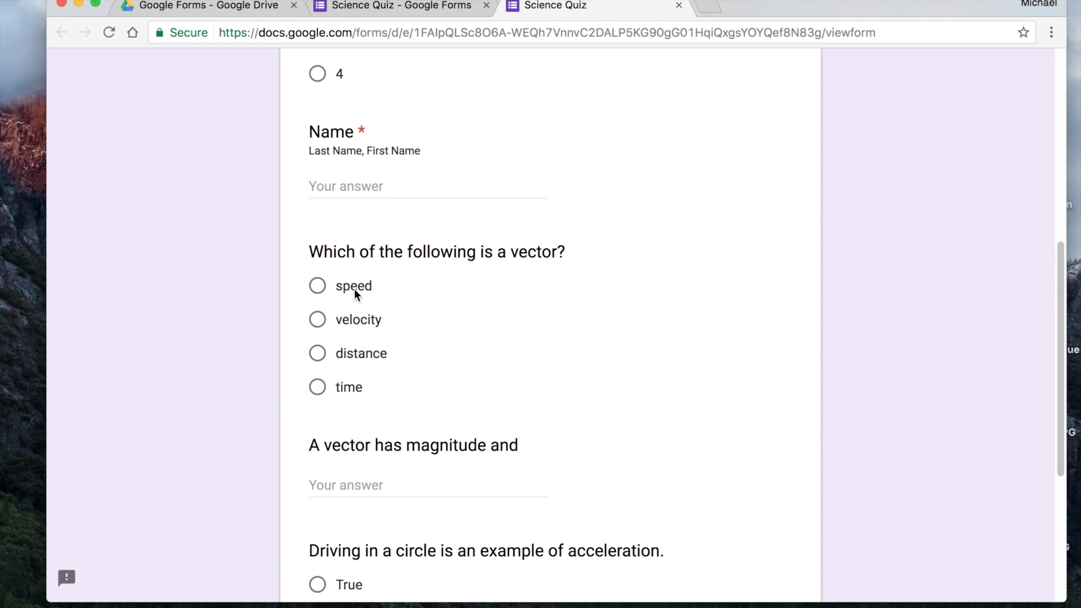
scroll(418, 285, down, 4)
scroll(419, 285, down, 4)
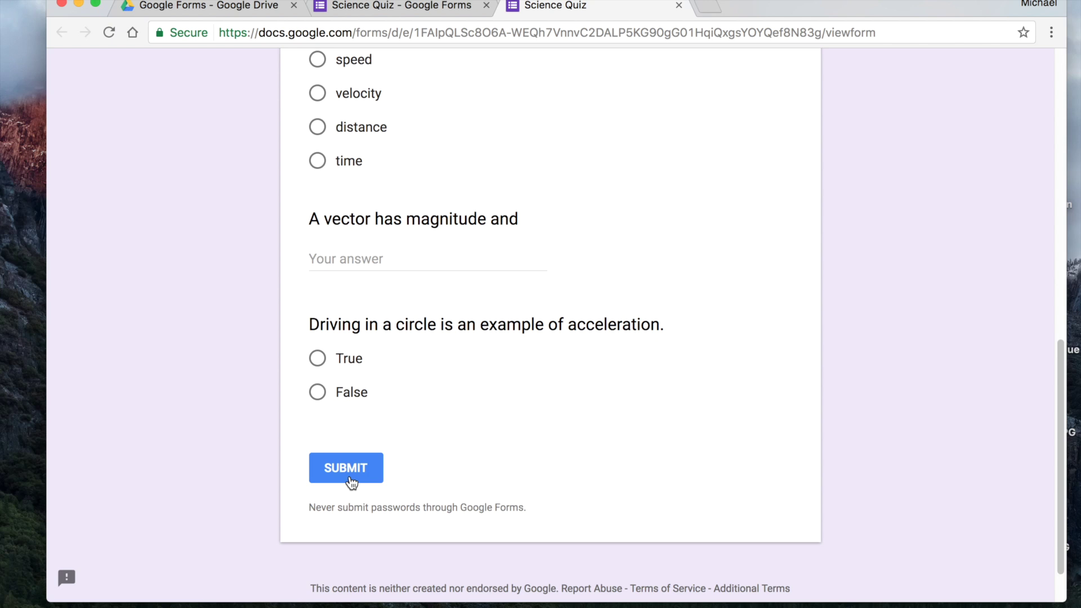
scroll(559, 344, up, 15)
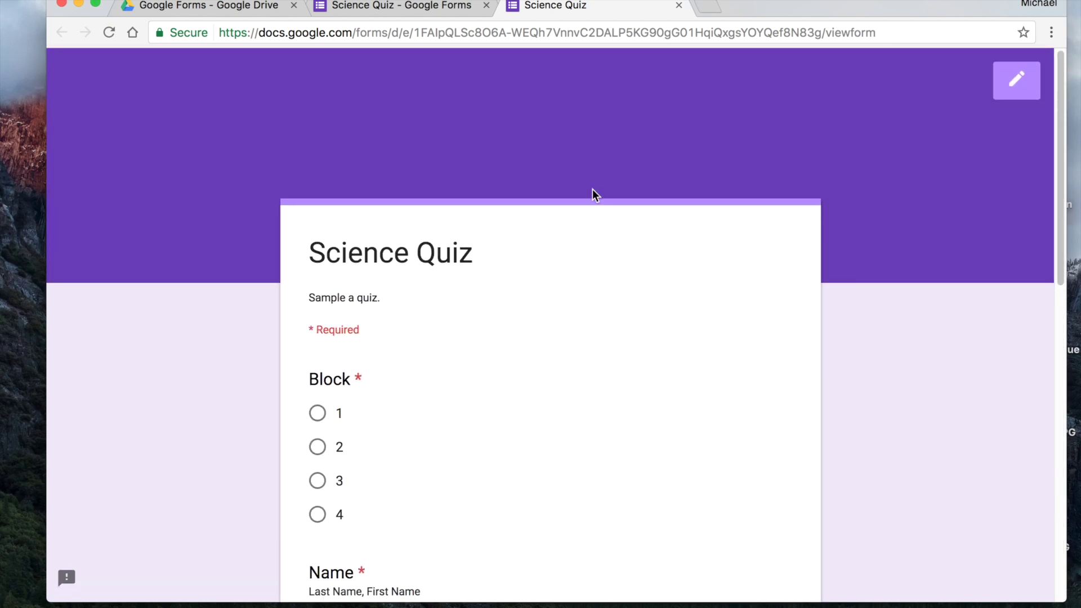
click(678, 7)
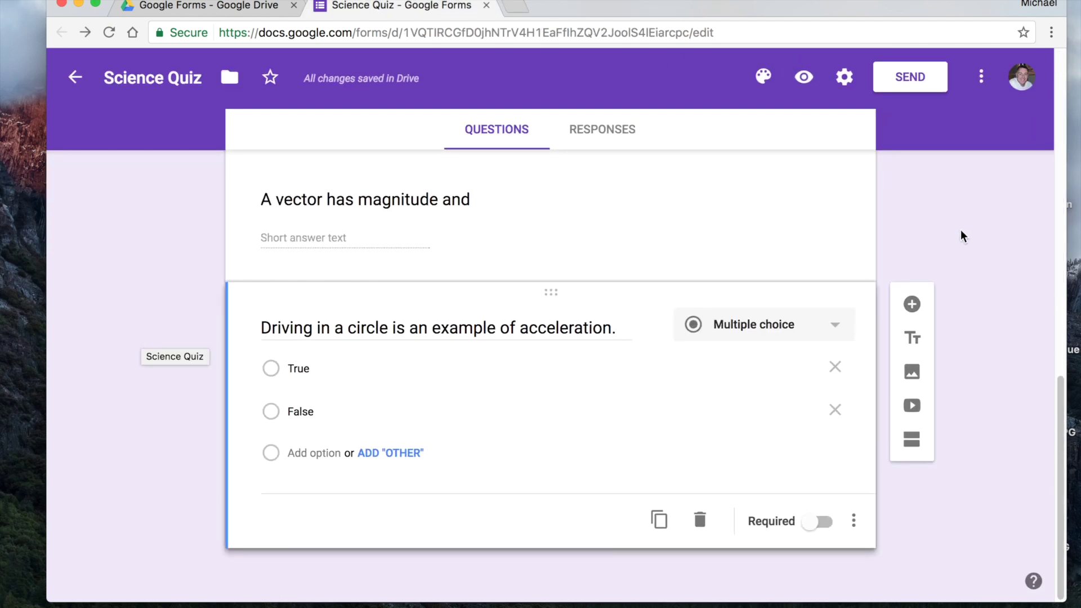
Step: Add a new section after the acceleration question and title it "Survey"
click(910, 440)
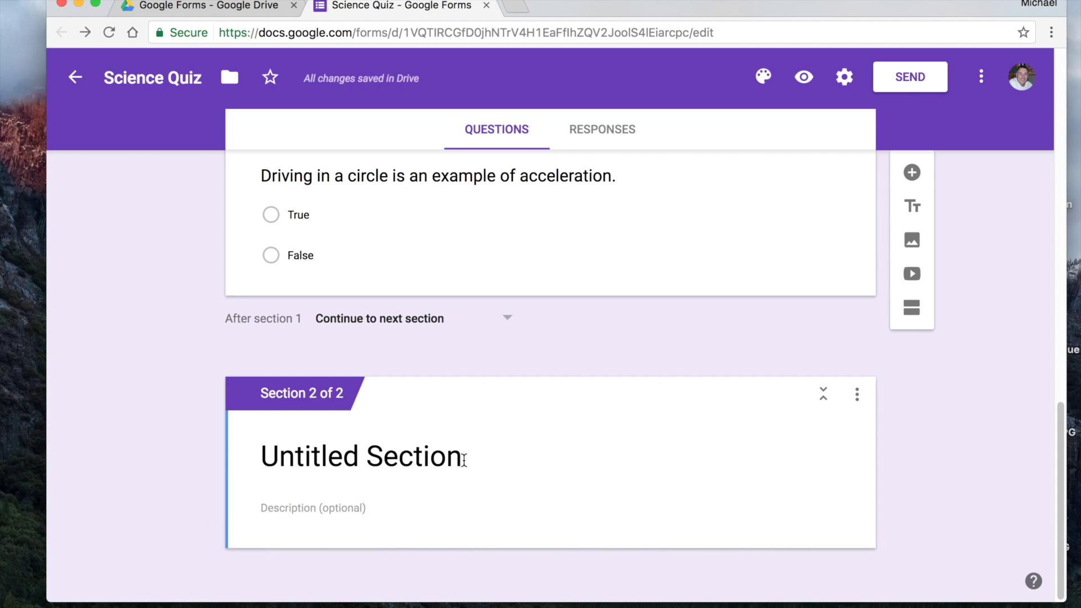
click(462, 456)
text(Survey)
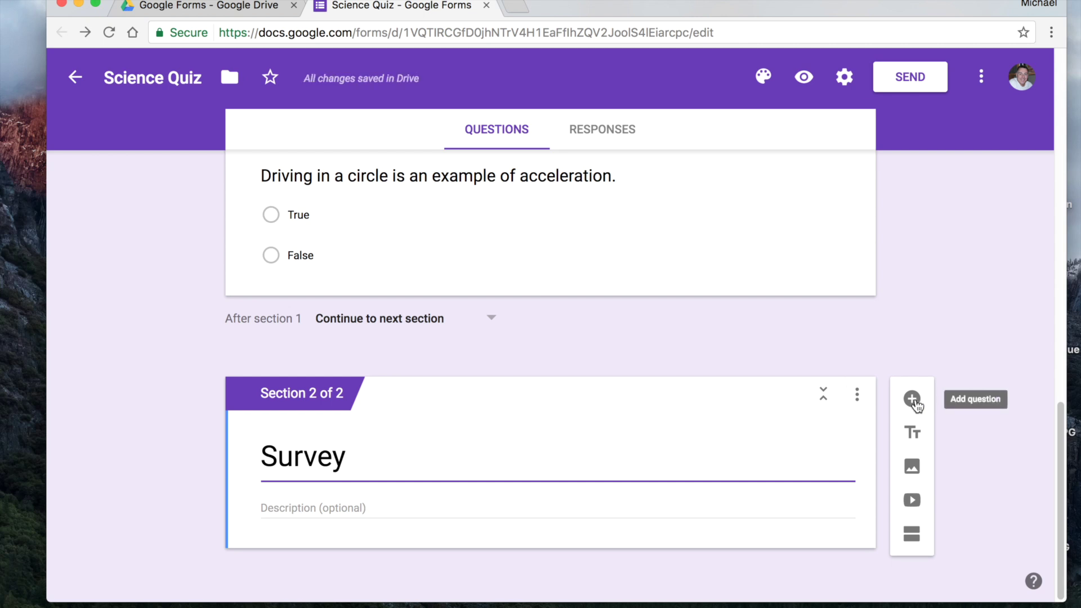
Step: Add a question titled "Science is fun." to the Survey section, using the Linear scale type
click(913, 401)
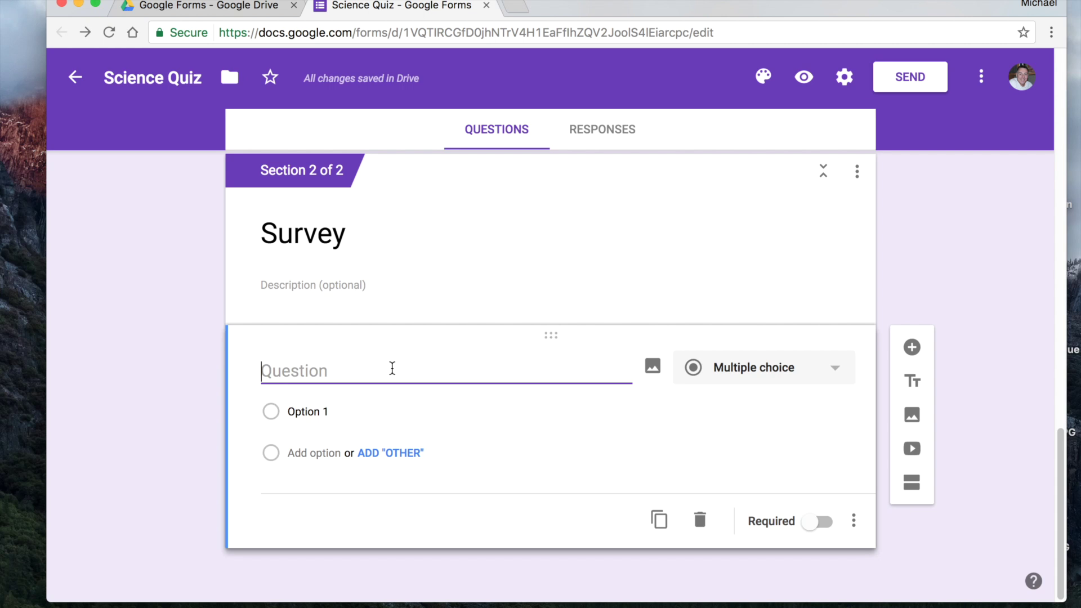
text(Science is fun.)
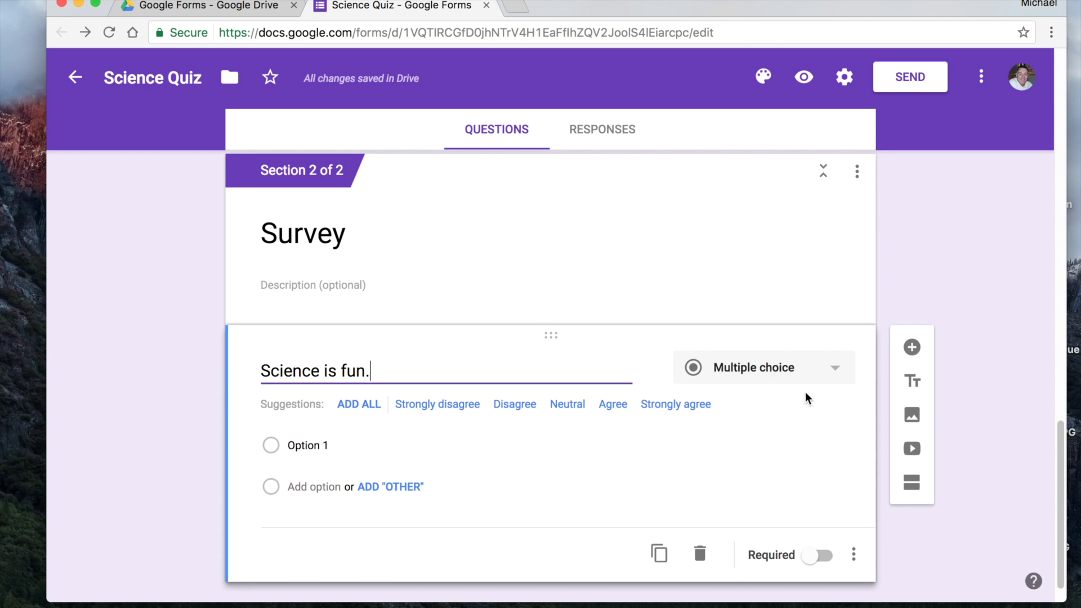
click(830, 373)
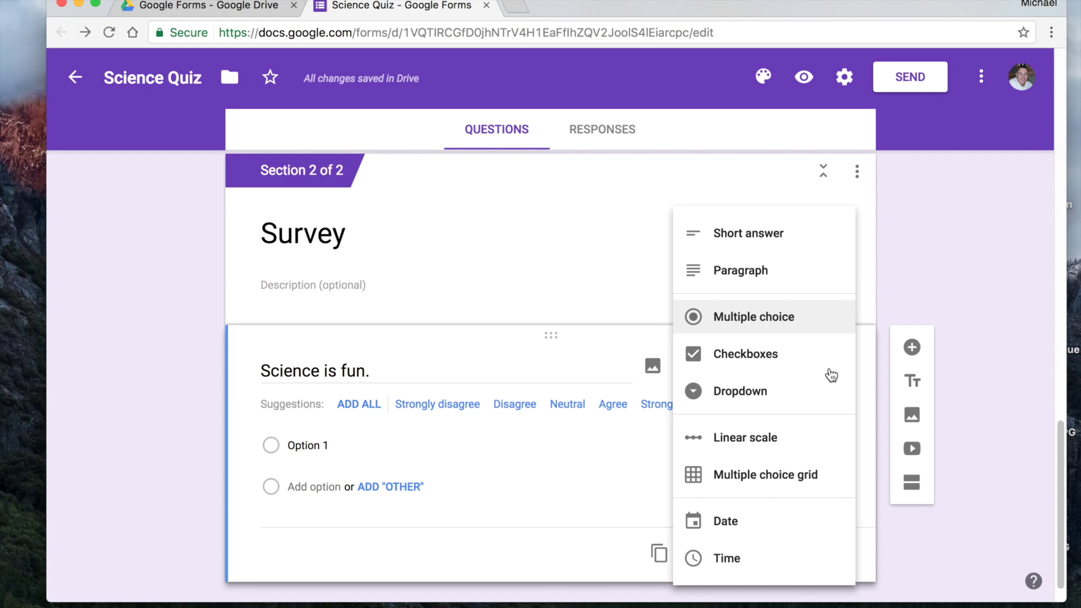
click(755, 442)
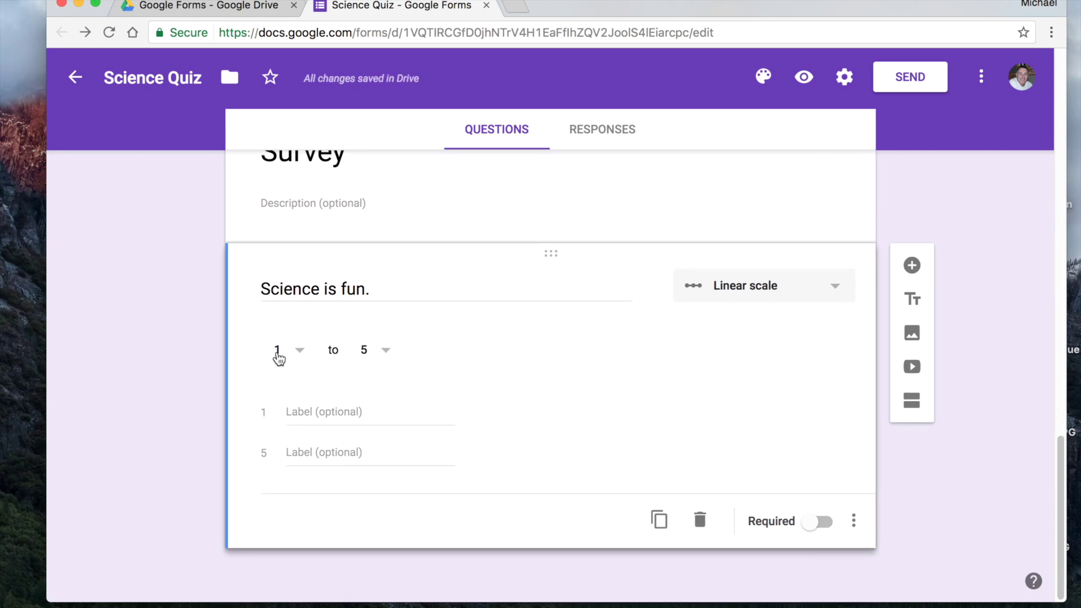
Step: Set the "Science is fun." scale to run from 1 to 5, labelling 1 "Boring" and 5 "Yipee!"
click(385, 362)
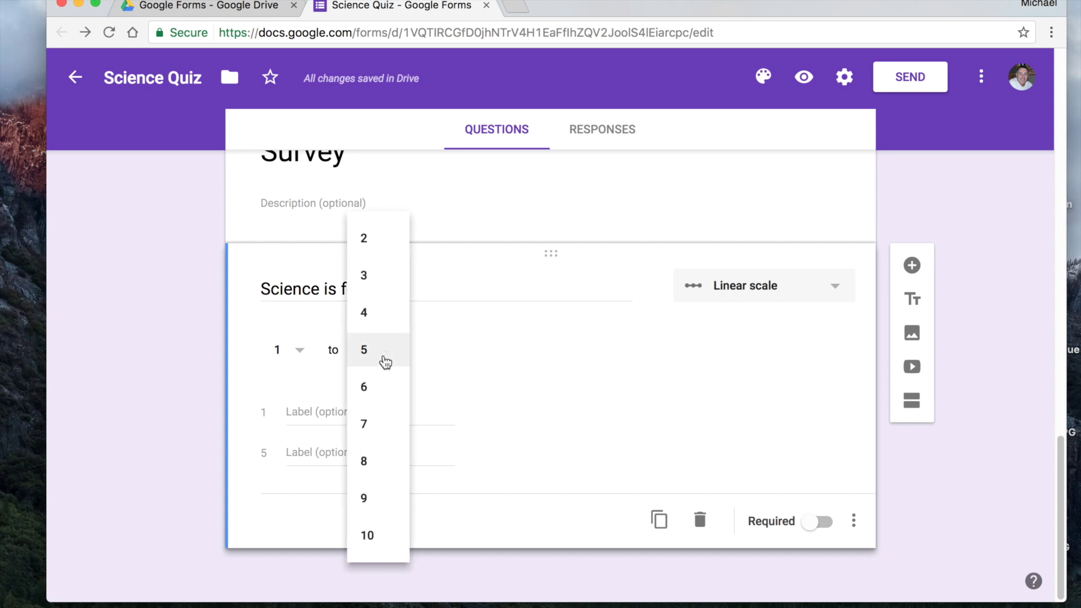
click(385, 362)
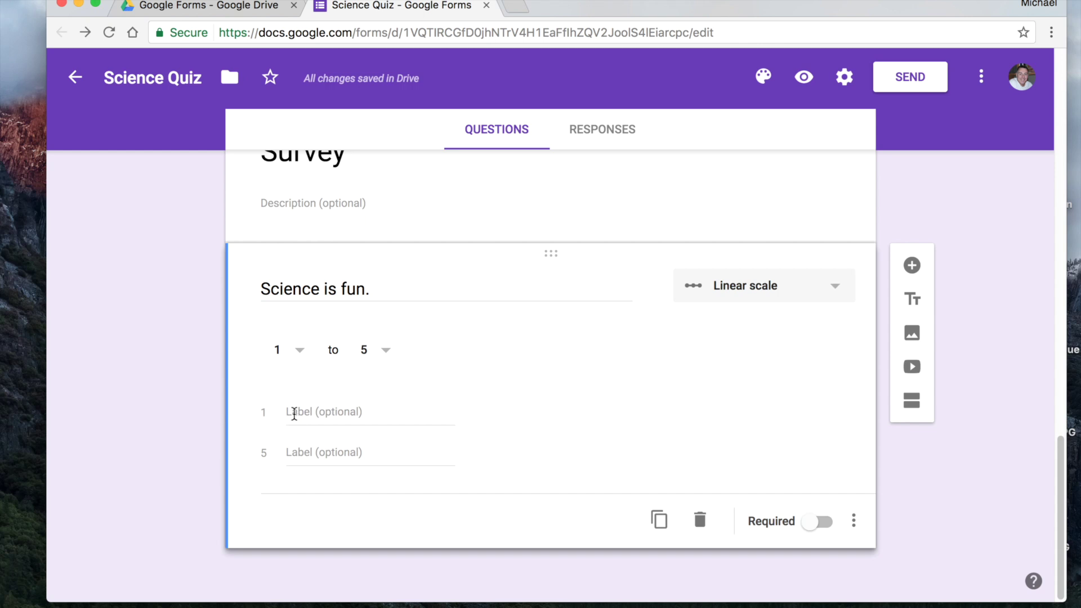
click(360, 414)
text(Boring)
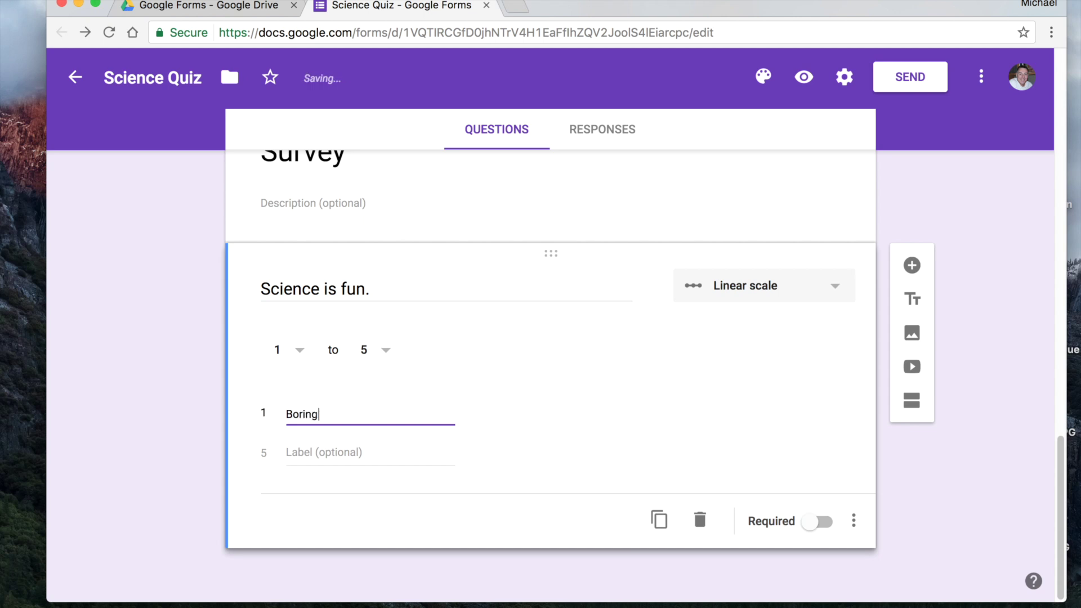
click(364, 451)
text(Y)
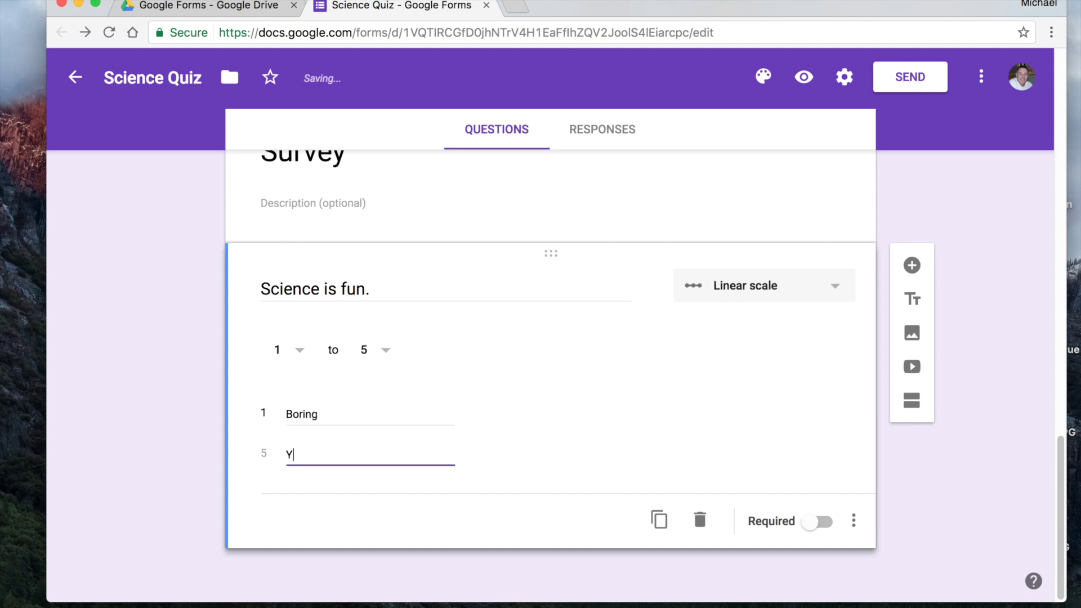
text(ipee!)
click(178, 399)
Step: Preview the form and look through the first section's questions down to its end
click(803, 82)
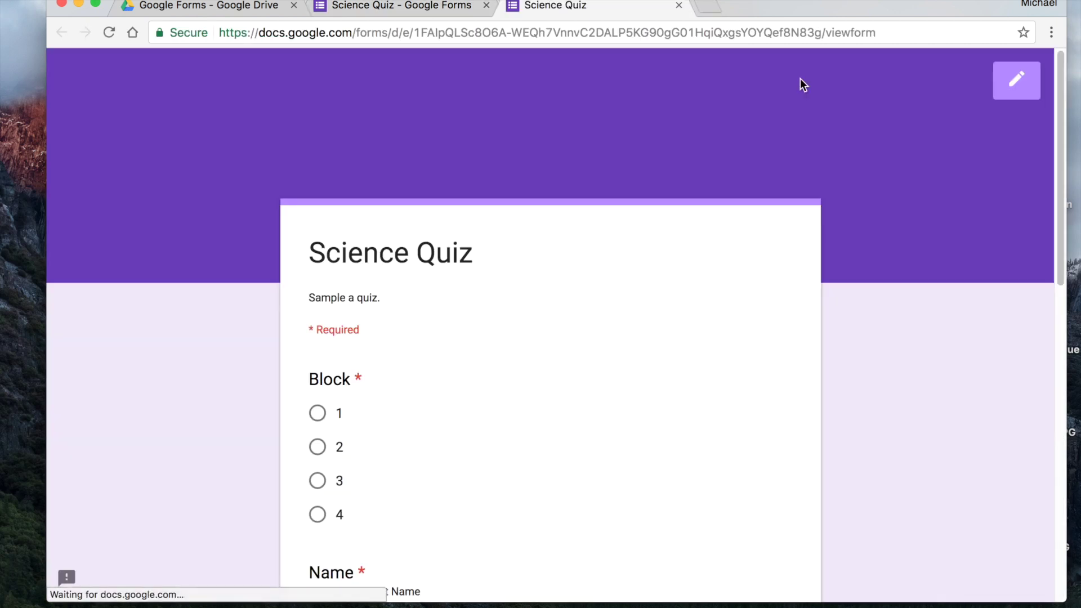
scroll(240, 255, down, 2)
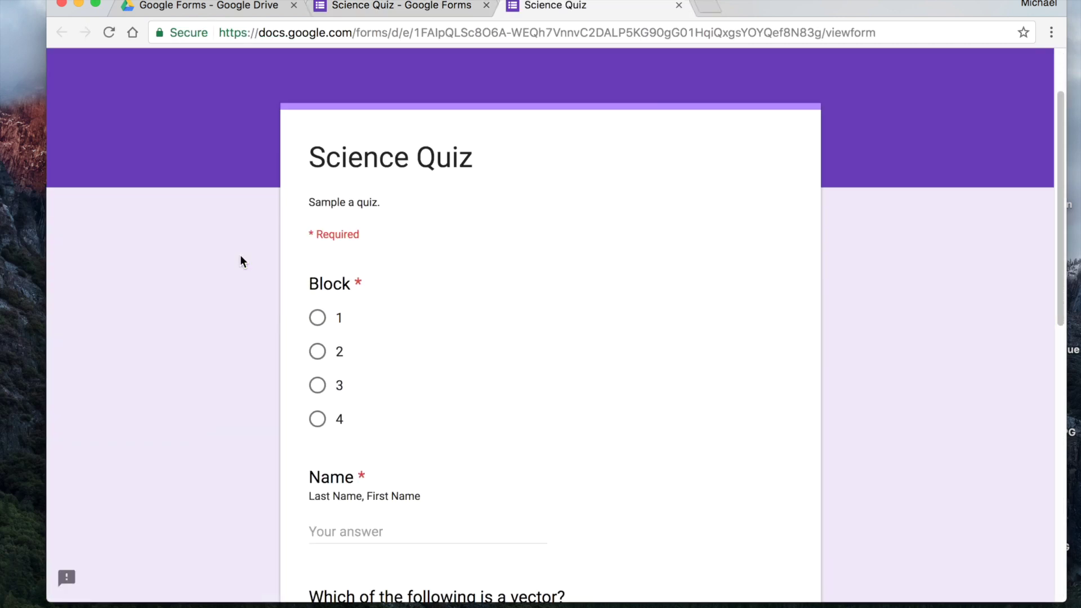
scroll(333, 293, down, 1)
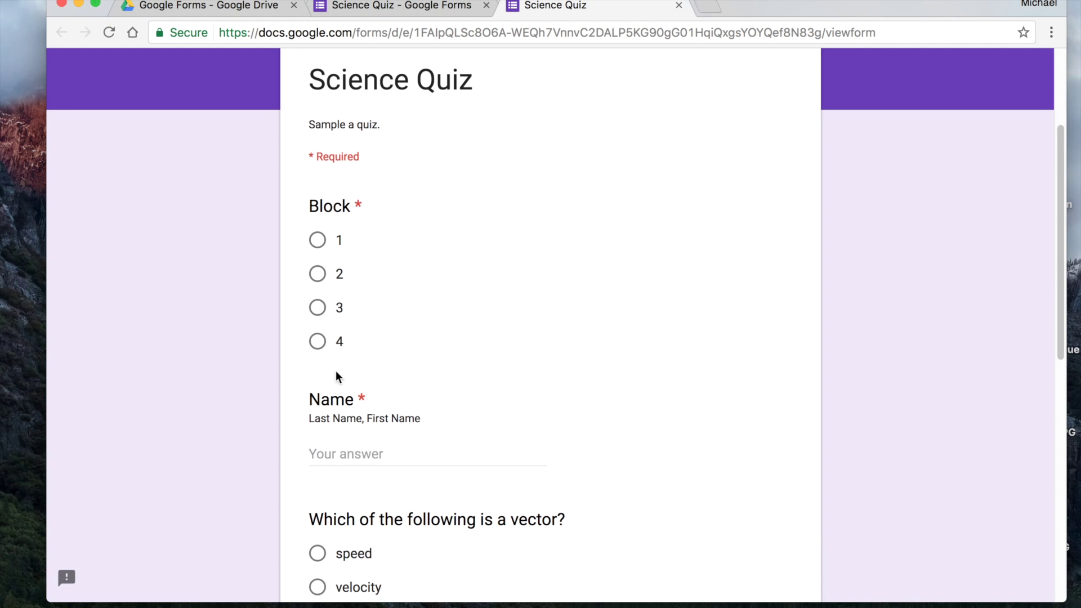
scroll(336, 371, down, 2)
scroll(558, 256, down, 3)
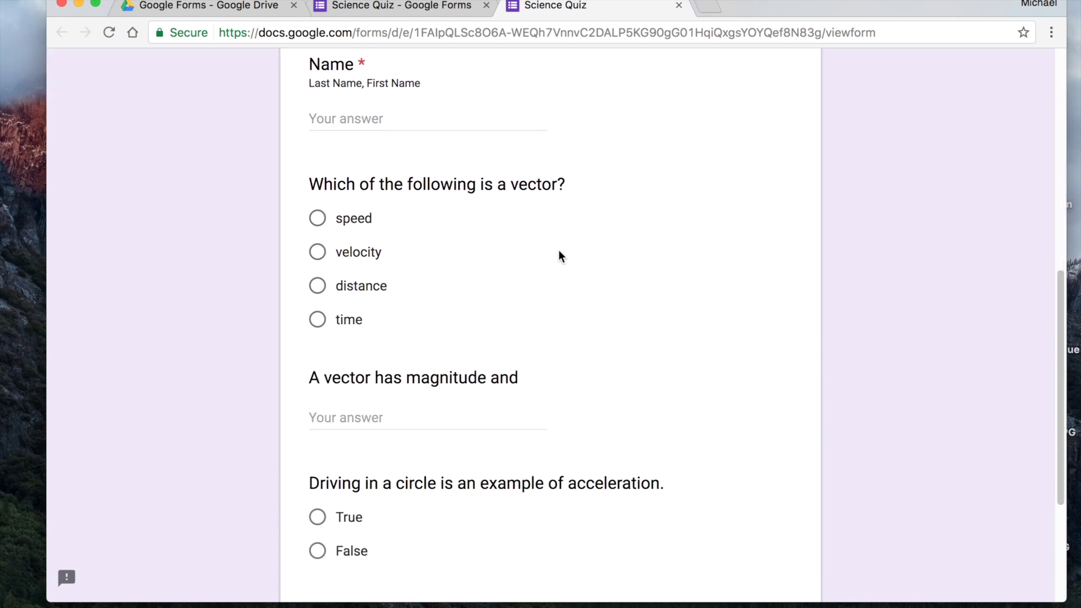
scroll(419, 227, down, 5)
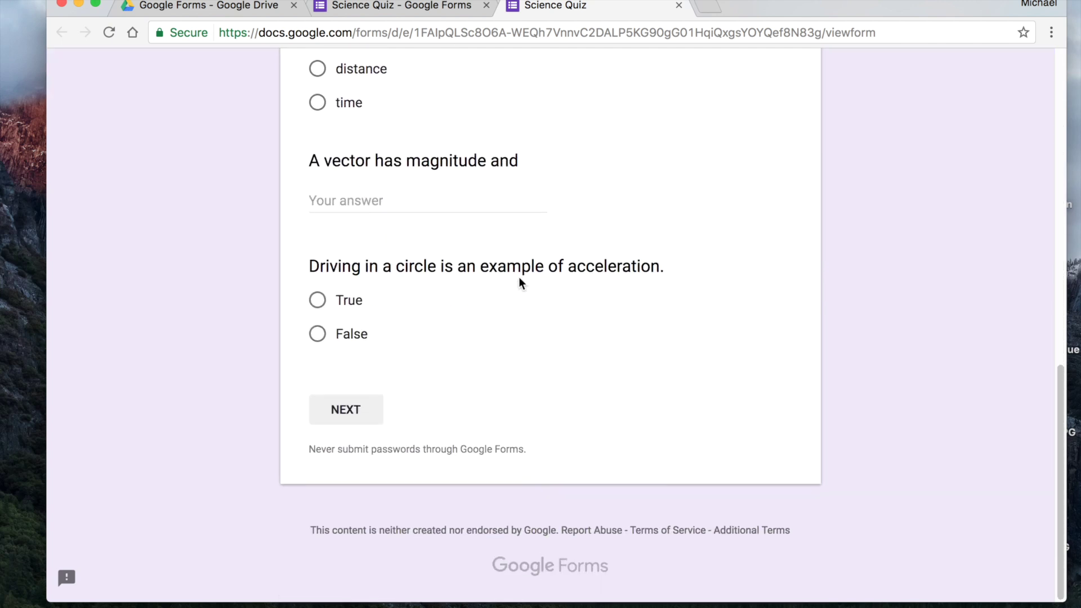
scroll(518, 276, up, 15)
Step: In the preview, choose a Block option and enter "My Name" as the Name answer
scroll(461, 343, down, 2)
click(317, 292)
scroll(516, 253, down, 1)
scroll(517, 252, down, 5)
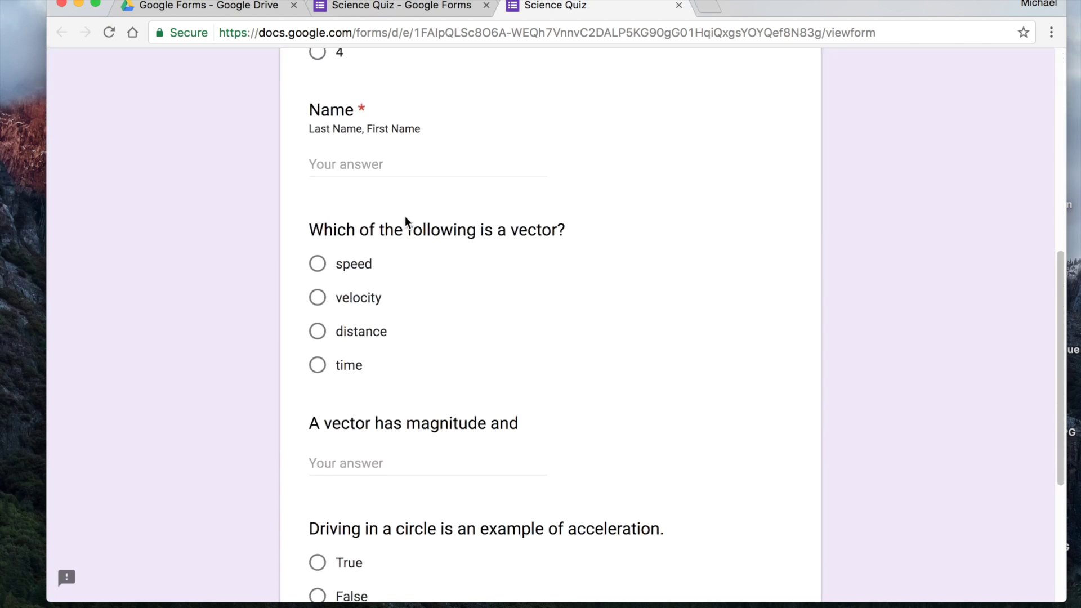
click(369, 165)
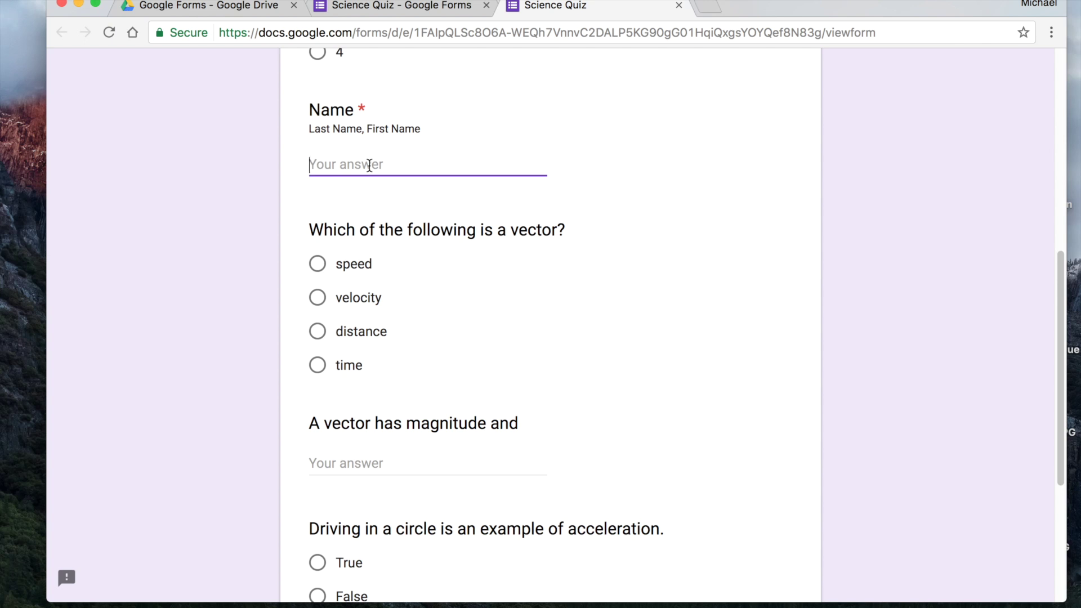
text(My Name)
scroll(459, 167, down, 2)
scroll(393, 370, down, 3)
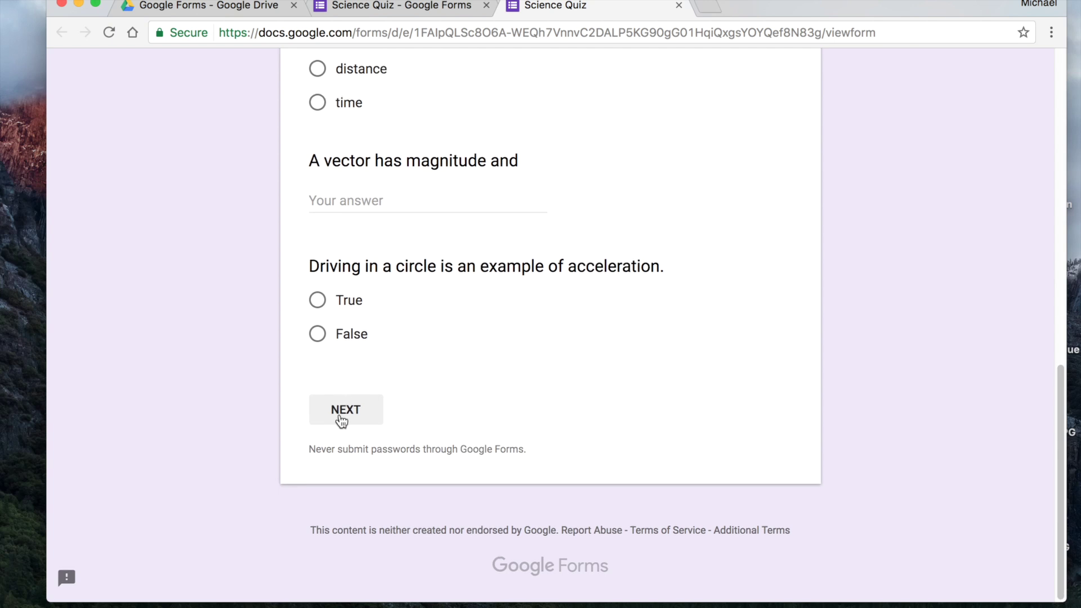
Step: Continue to the Survey section of the preview, examine its rating question, and close the preview without submitting
click(339, 418)
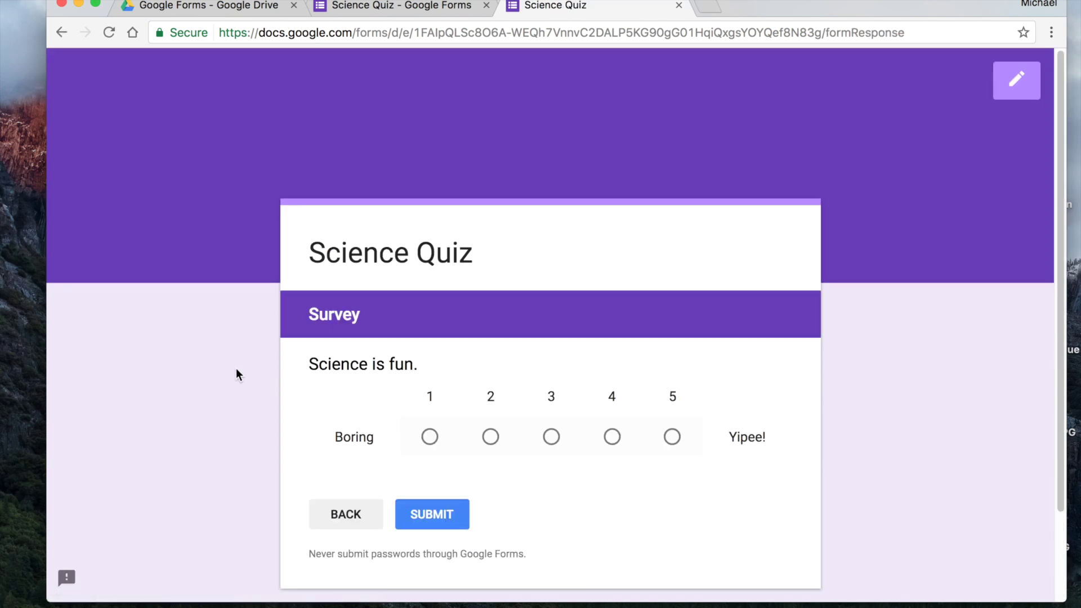
scroll(235, 369, down, 1)
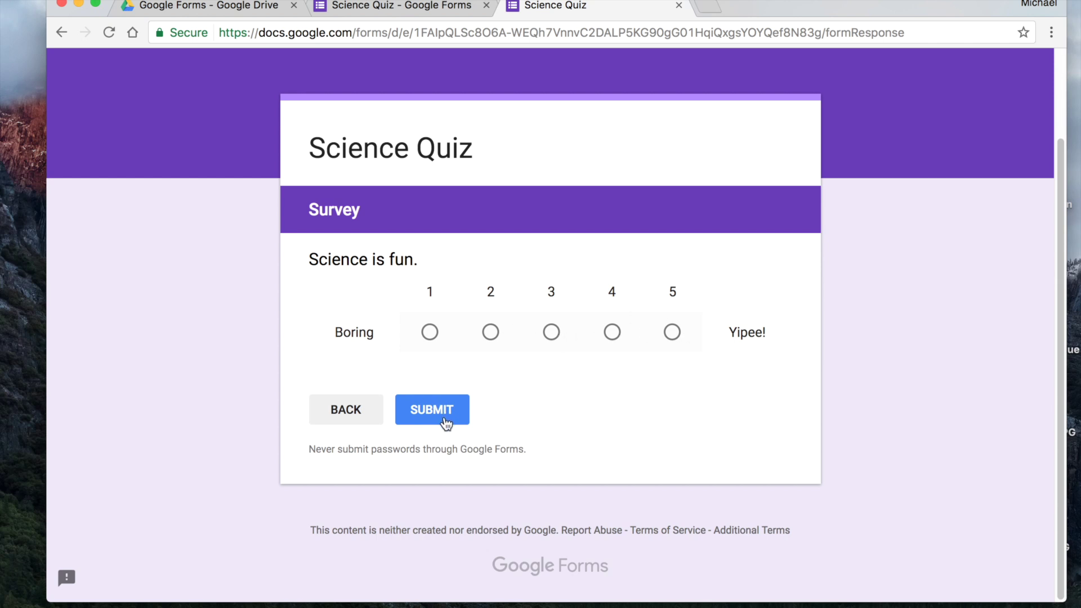
click(678, 5)
click(671, 220)
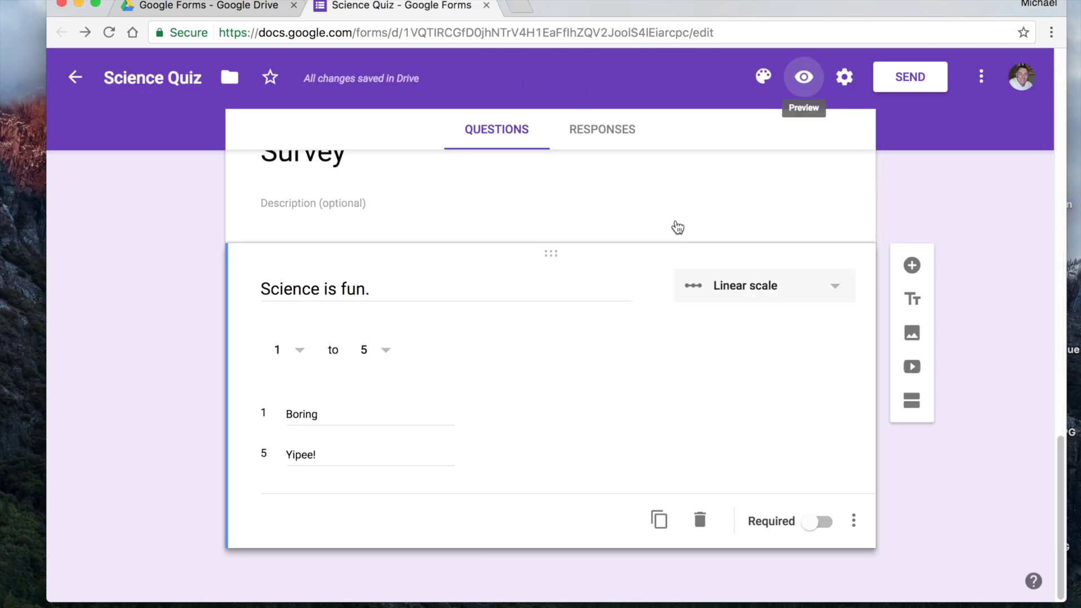
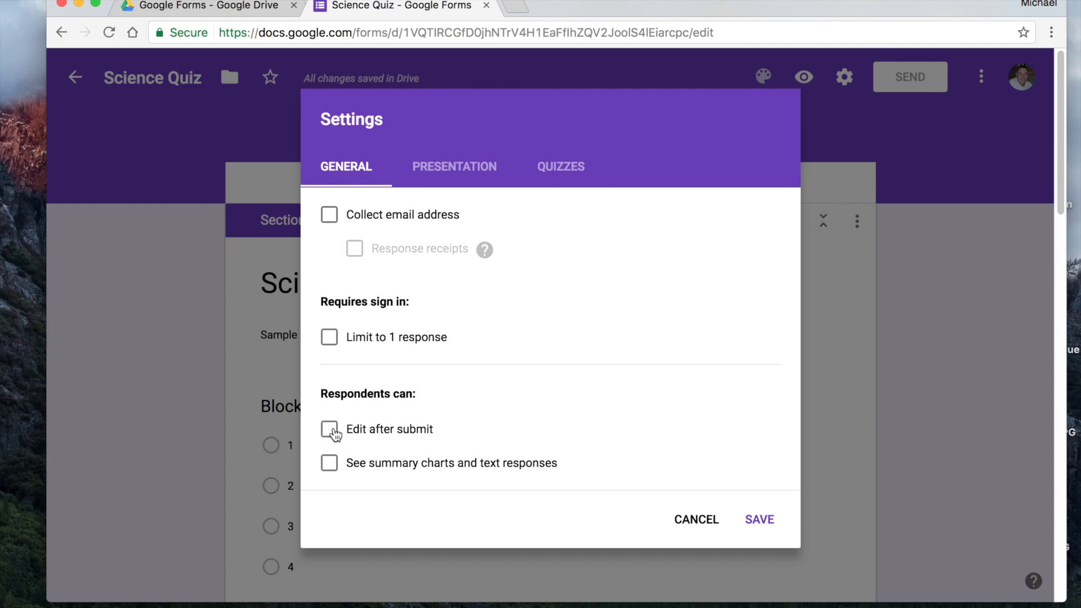
Step: Set the form's confirmation message to "Thanks for playing." in the presentation settings
click(460, 169)
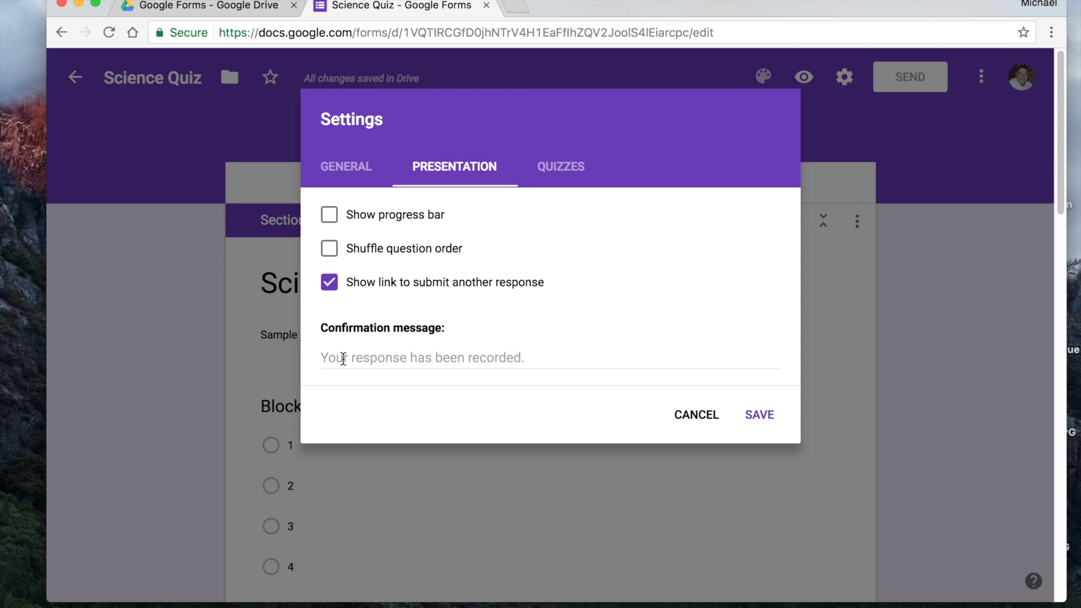
click(525, 356)
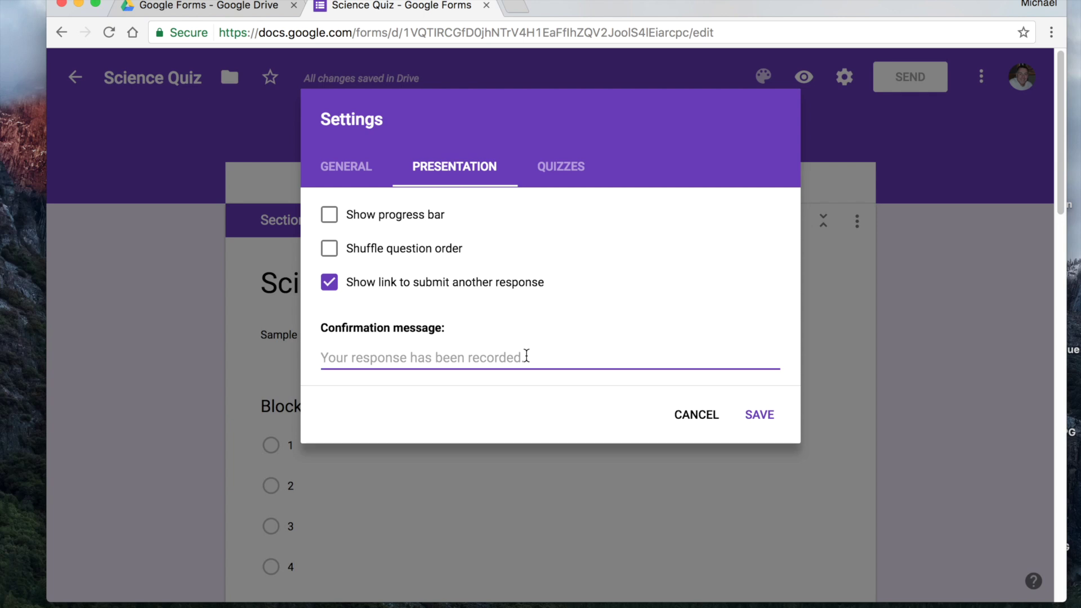
text(Thanks for playing.)
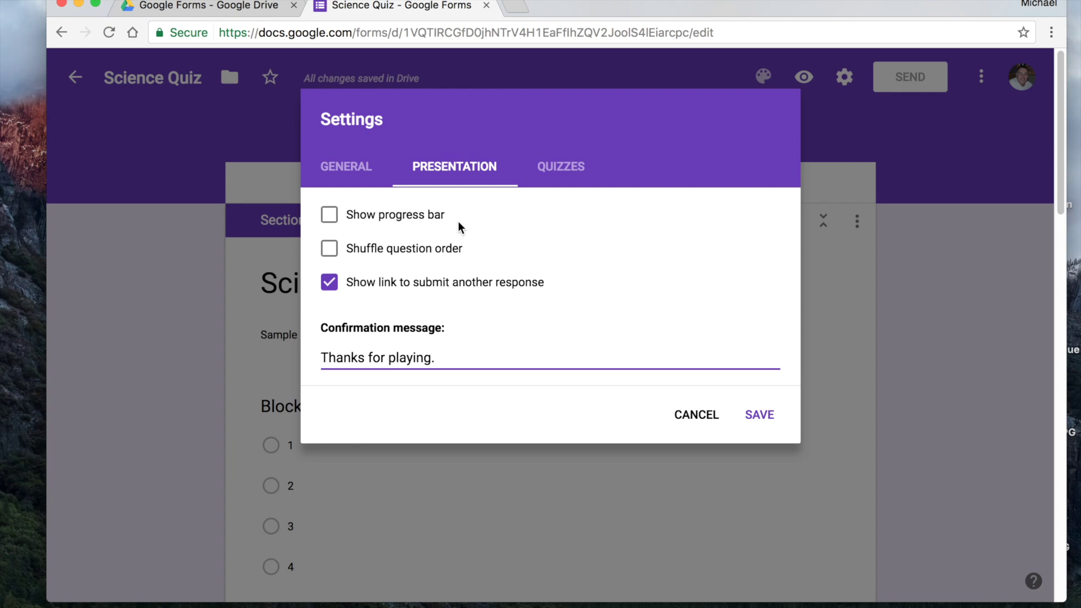
Step: Turn on "Make this a quiz", look through the grade release and respondent options, and turn it back off
click(562, 168)
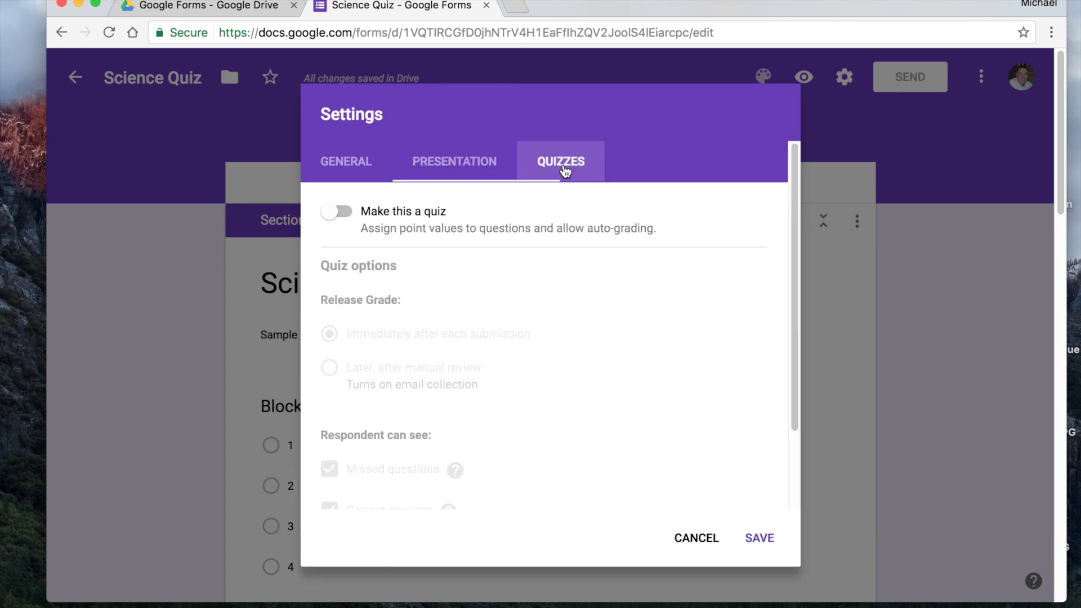
click(337, 212)
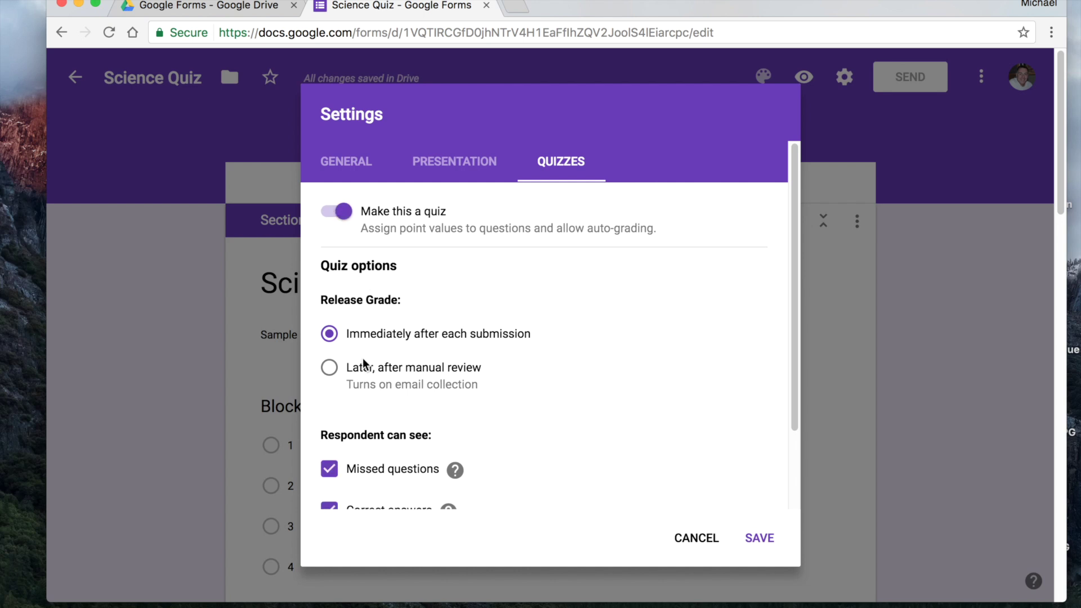
scroll(459, 360, down, 3)
scroll(459, 361, up, 3)
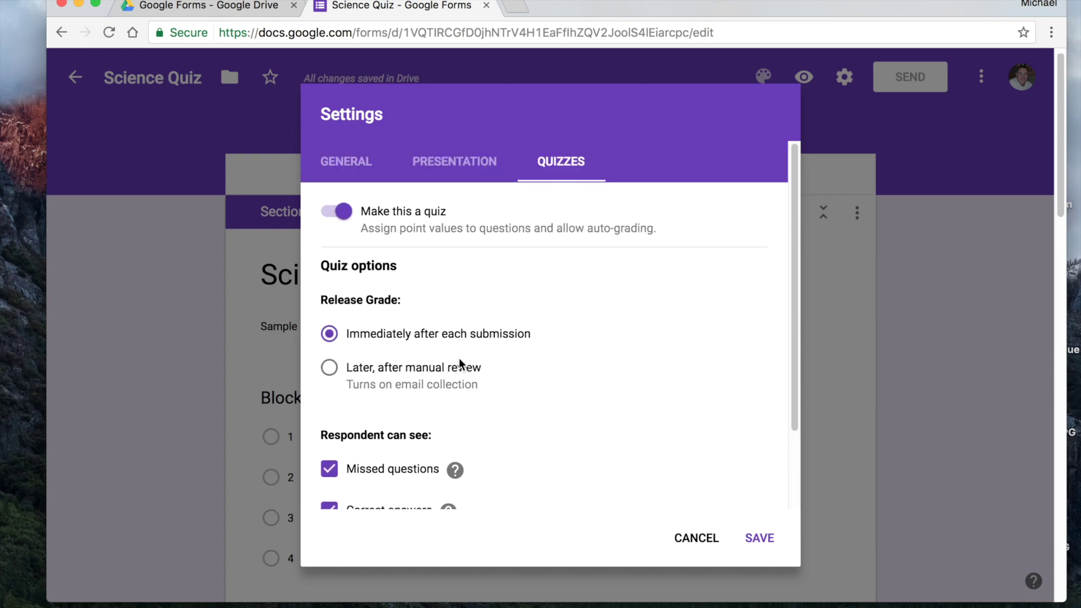
click(365, 212)
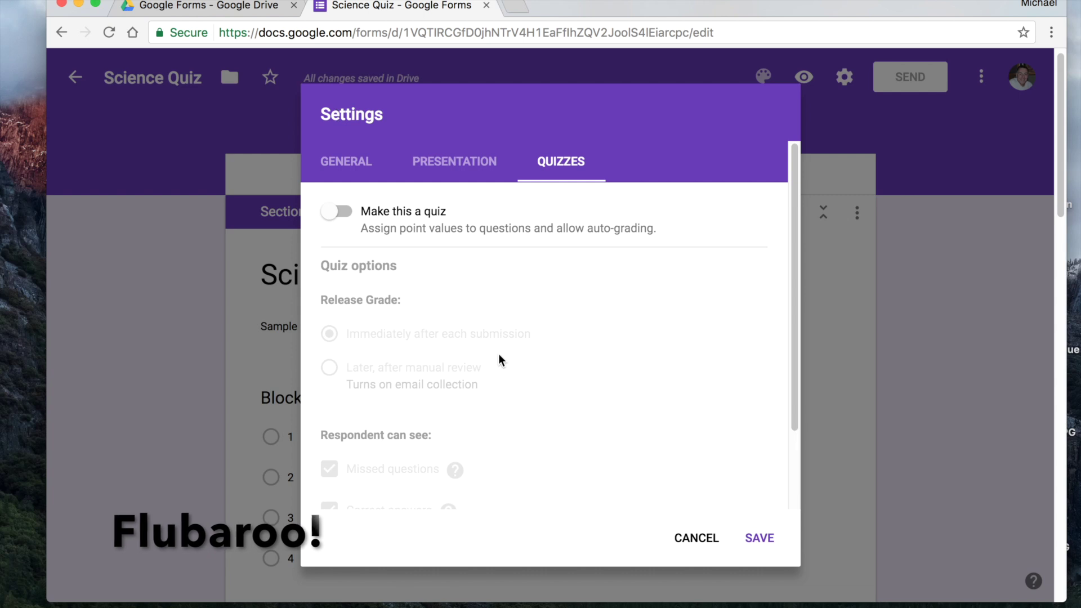
Step: Save the form settings and open the form's responses view
click(761, 538)
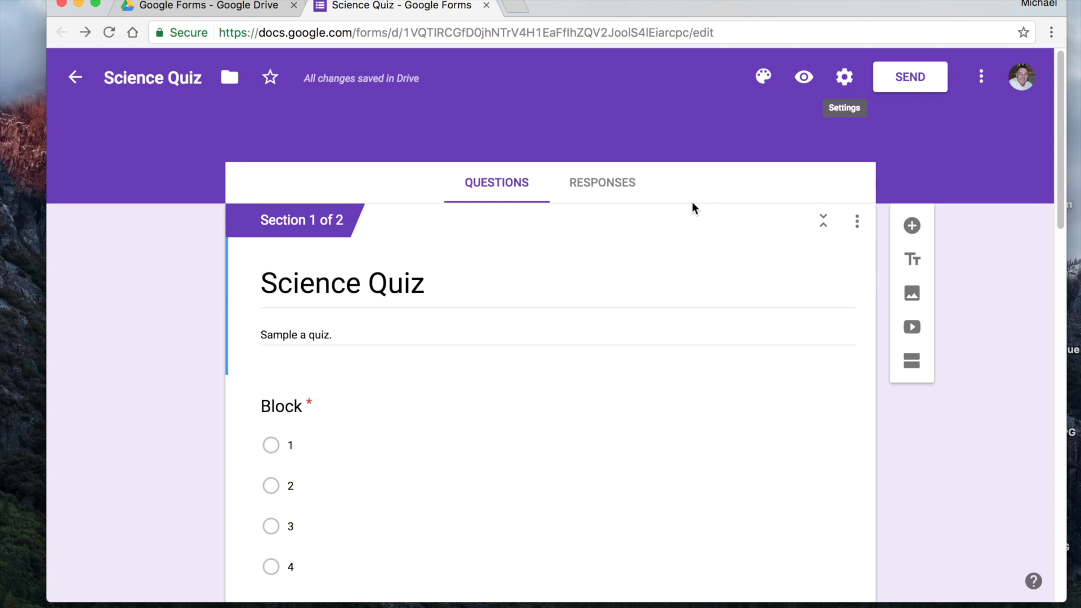
click(604, 186)
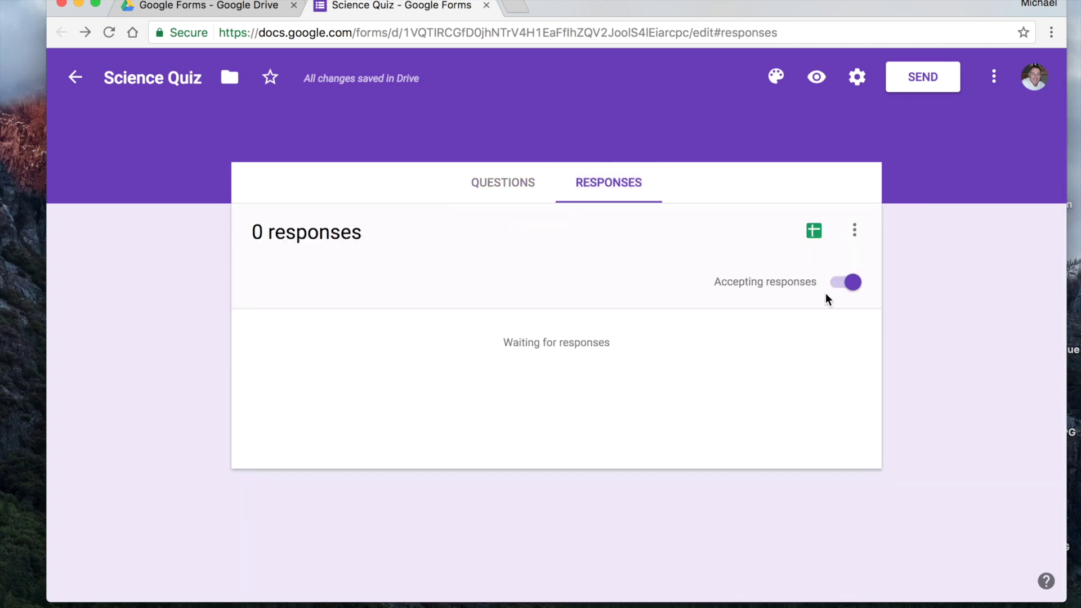
Step: Stop the form from accepting responses and re-enable accepting responses, repeating the switch once more
click(852, 283)
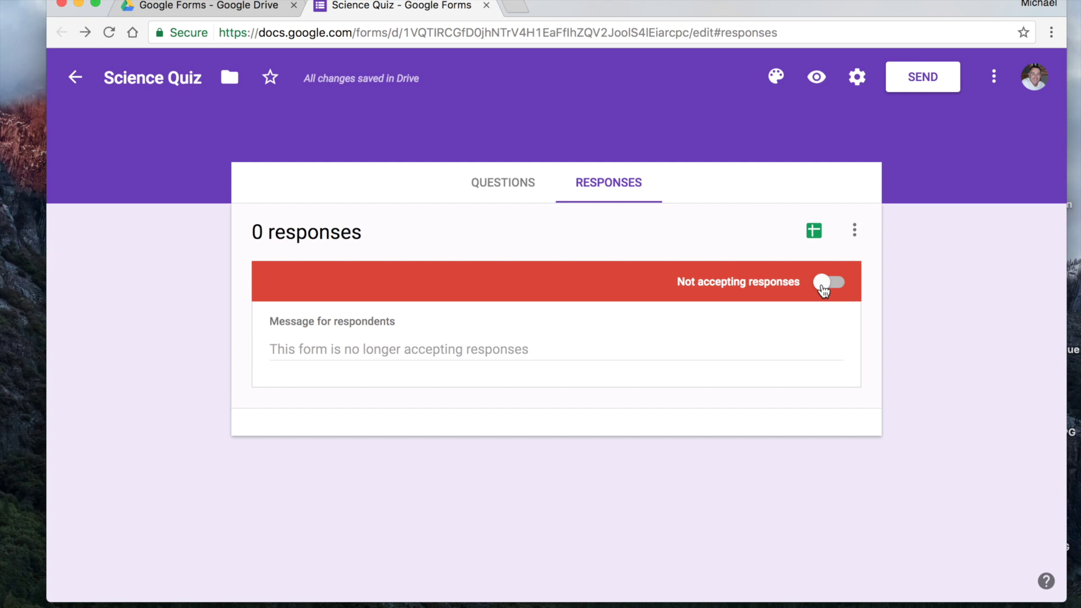
click(822, 284)
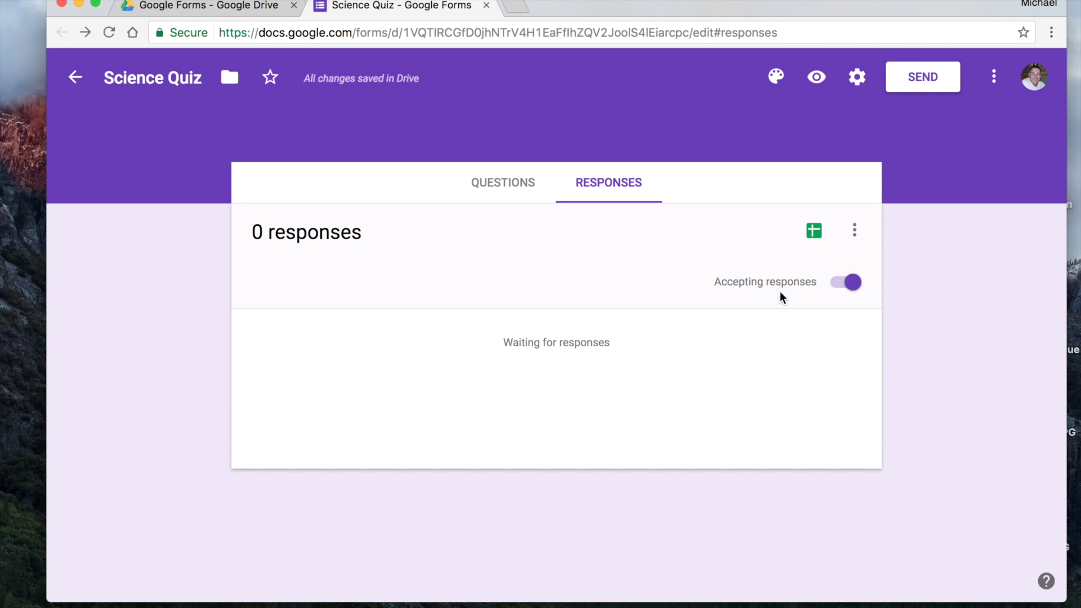
click(850, 280)
click(821, 284)
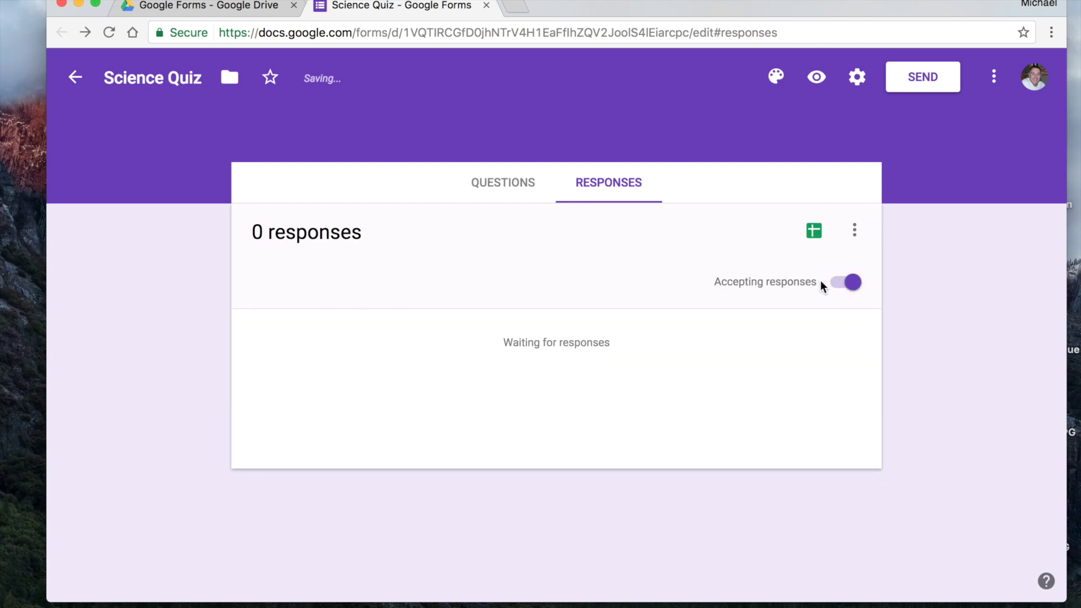
Step: Turn email notifications for new responses on and back off, and look through the other response options
click(855, 232)
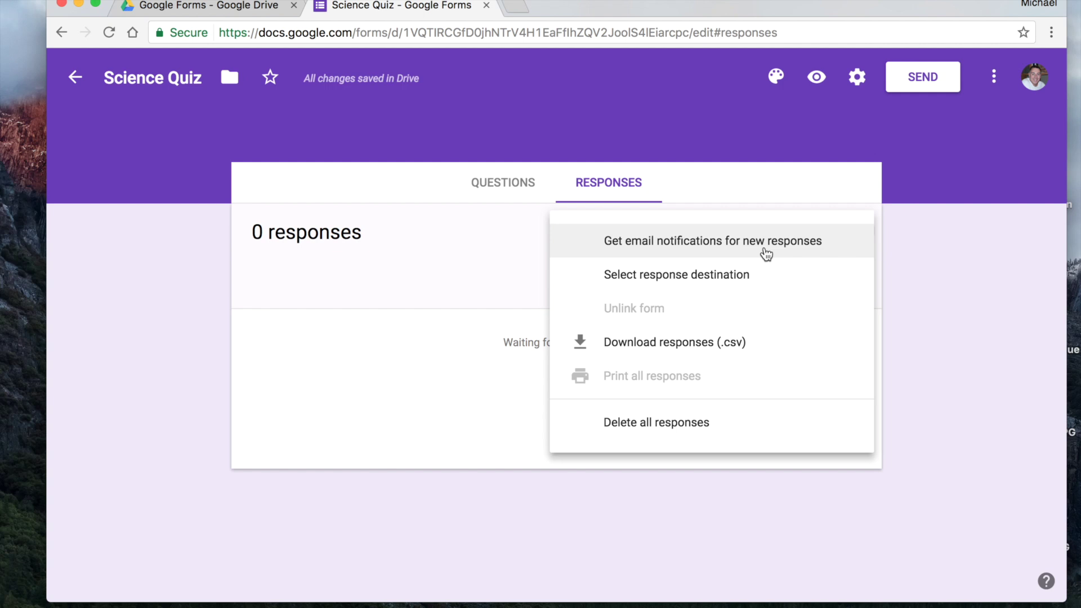
click(628, 243)
click(855, 238)
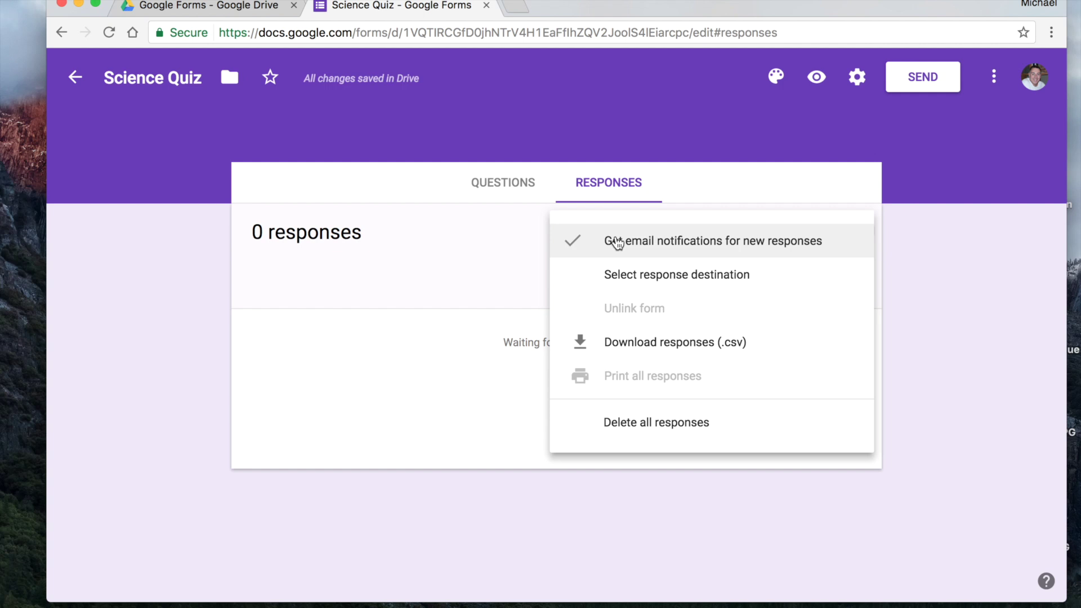
click(578, 243)
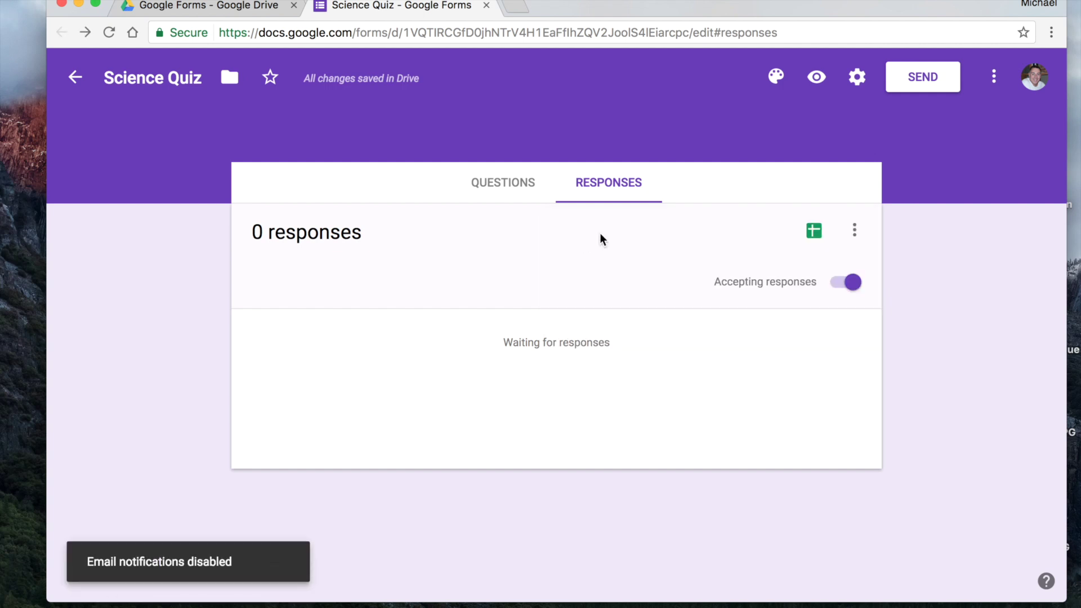
click(854, 229)
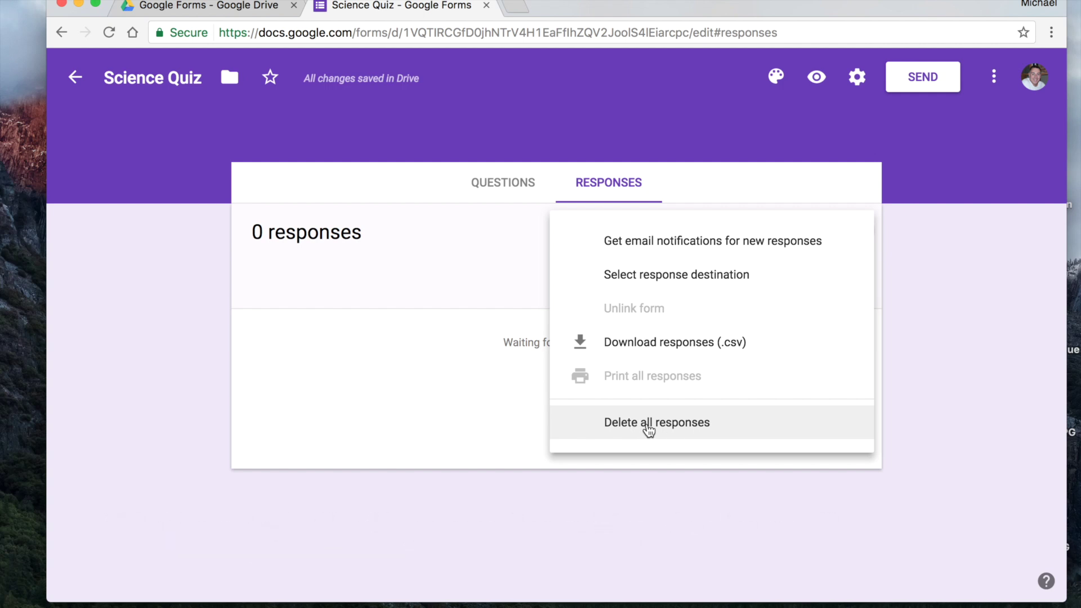
click(494, 275)
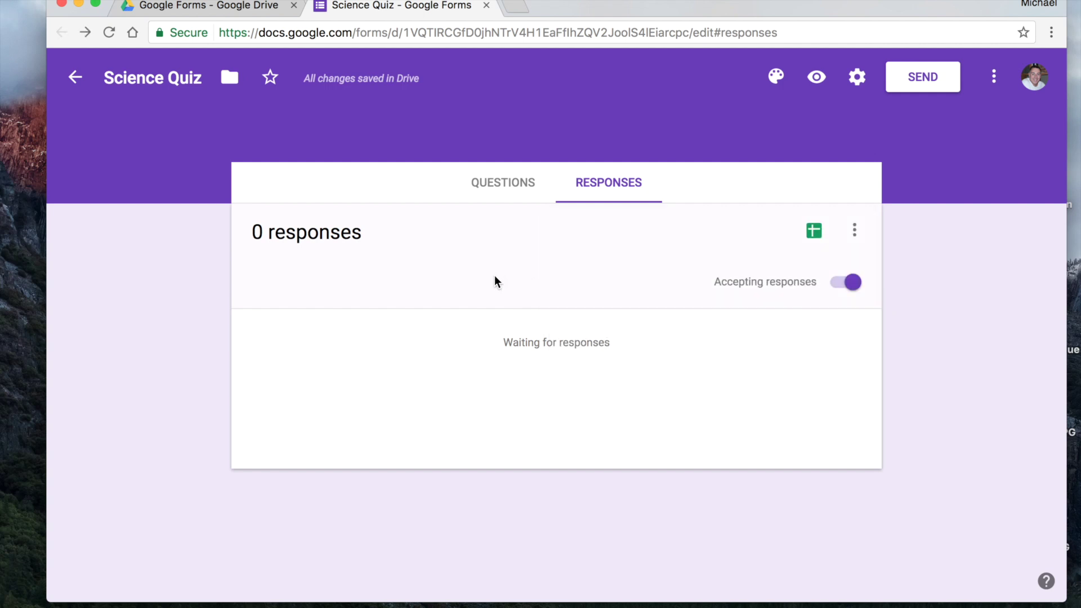
Step: Create a new spreadsheet named "Science Quiz (Responses)" as the destination for the form's responses
click(815, 233)
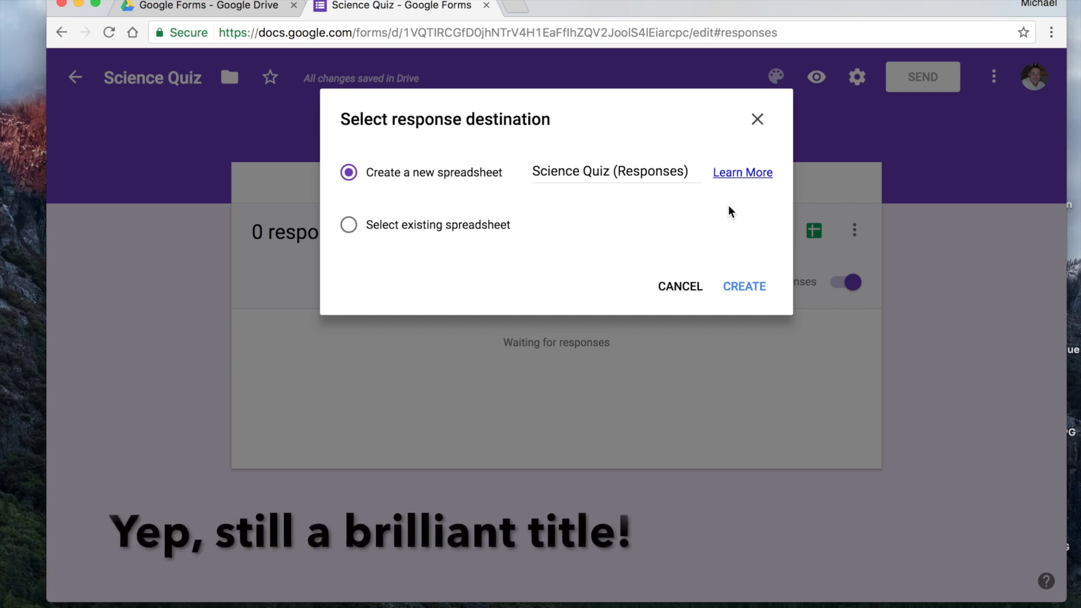
click(746, 286)
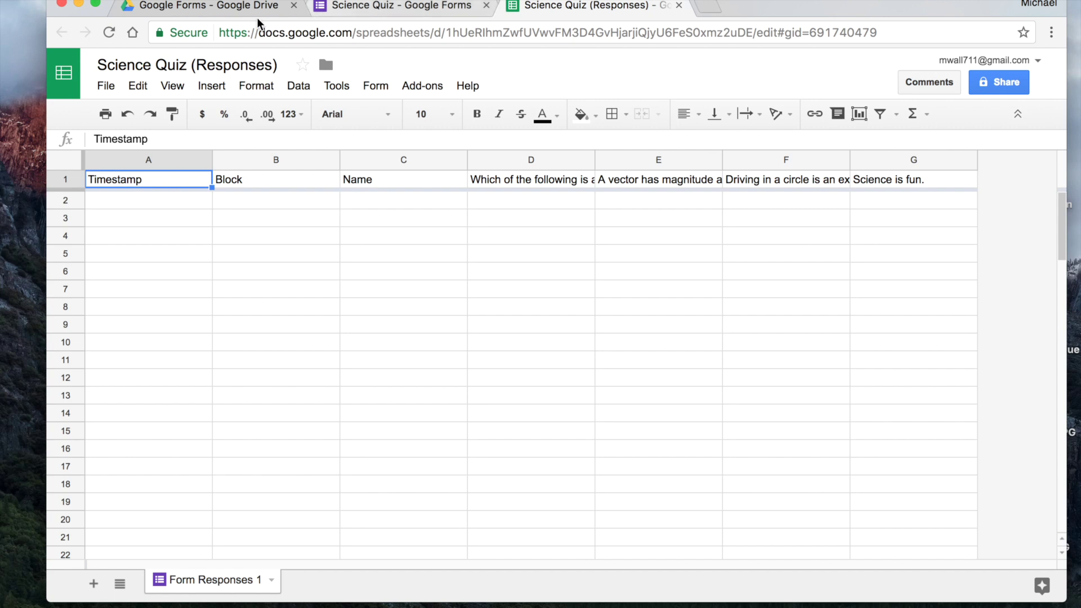
Step: Check the Google Forms folder in Google Drive for the quiz files, and return to the Science Quiz form's questions
click(235, 7)
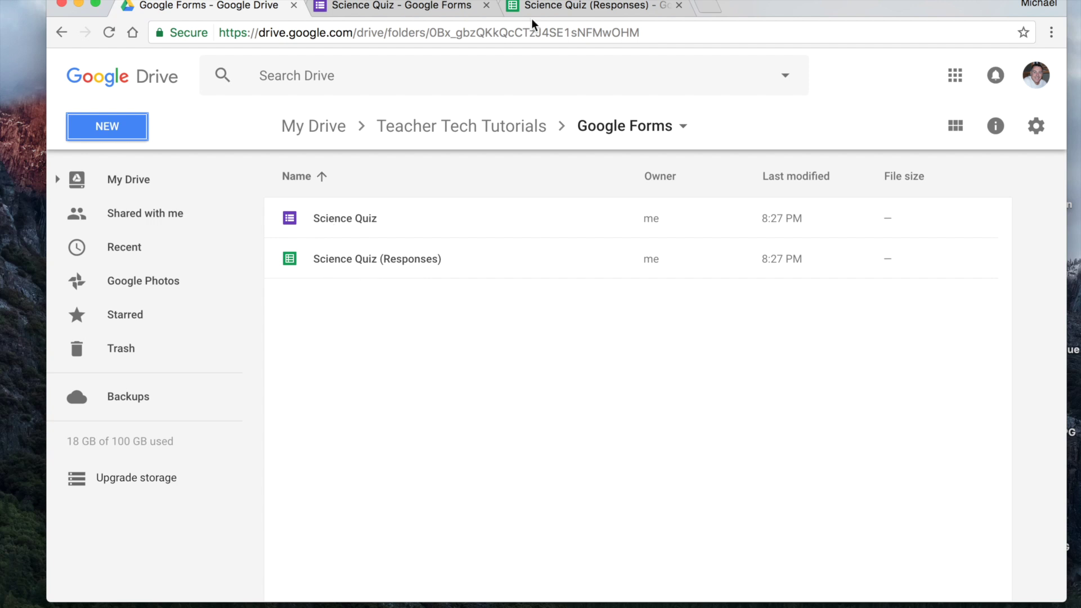
click(416, 6)
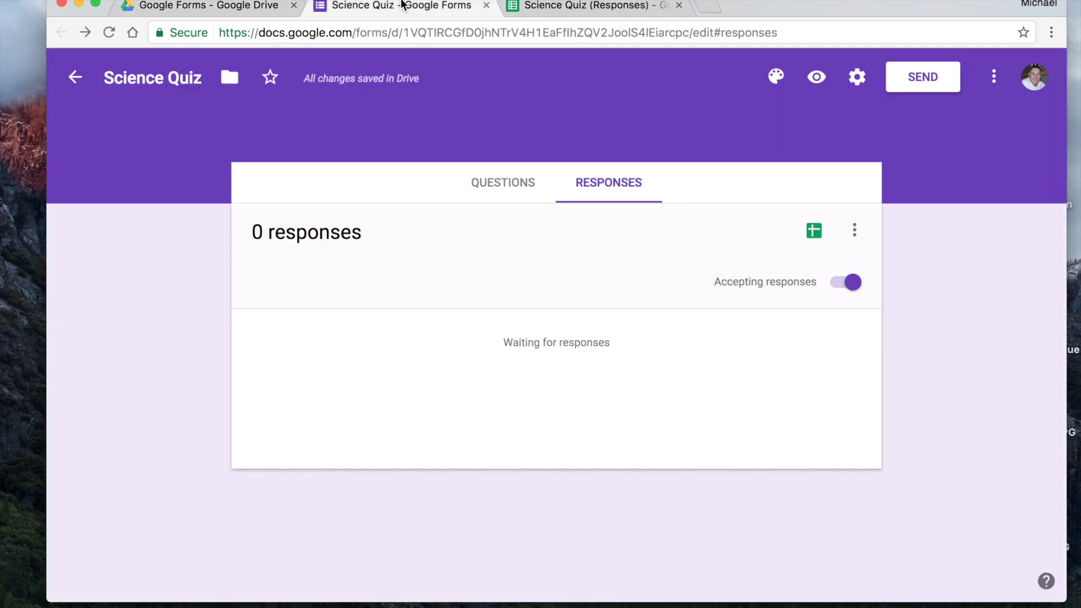
click(496, 193)
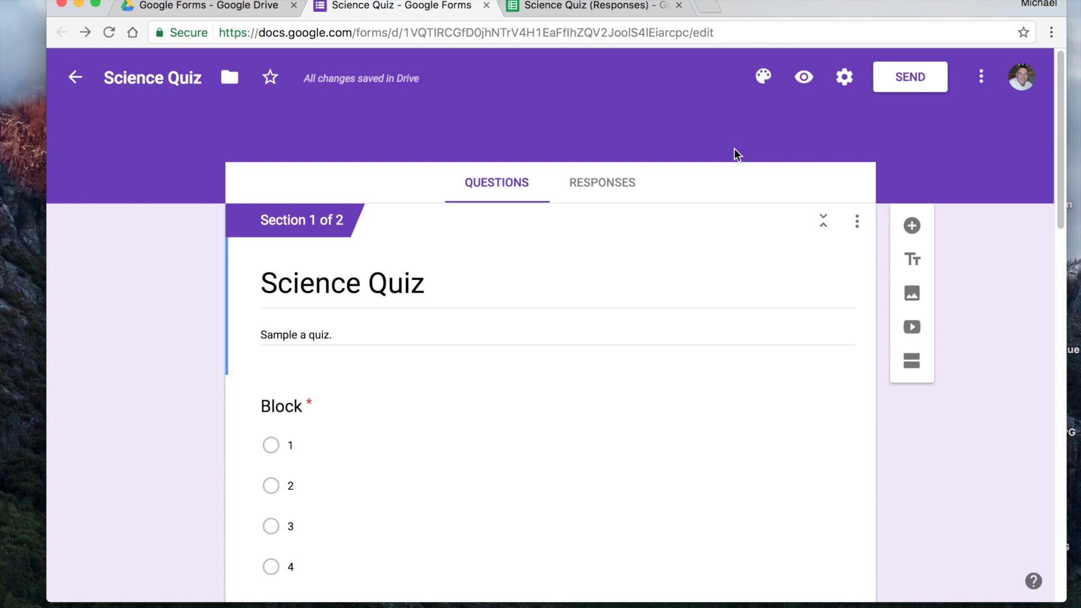
Step: Generate a shortened link for sending the Science Quiz form, and close the send options without emailing it
click(907, 81)
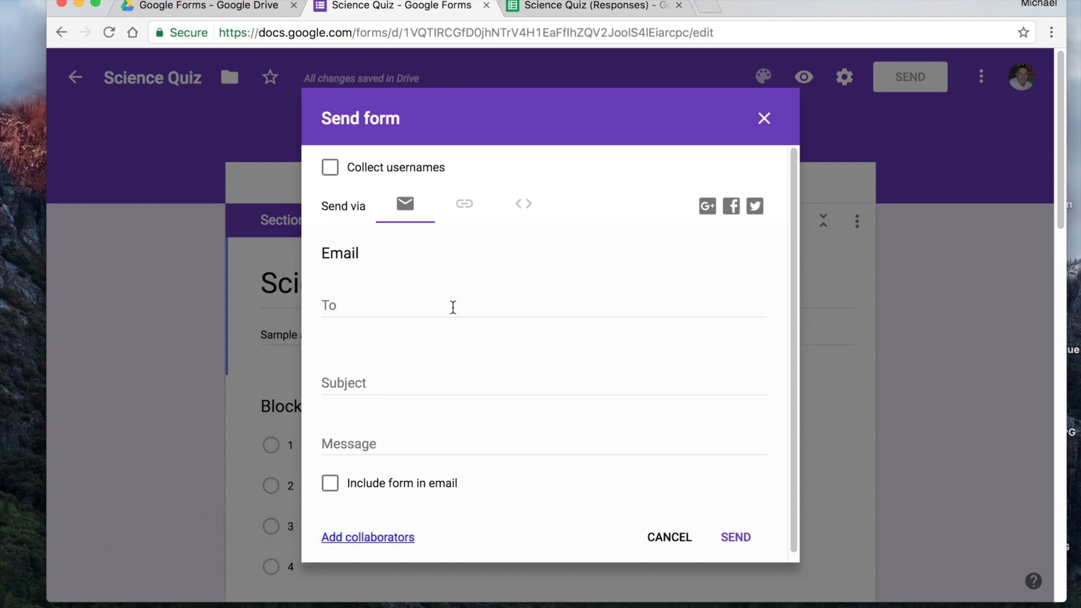
click(465, 208)
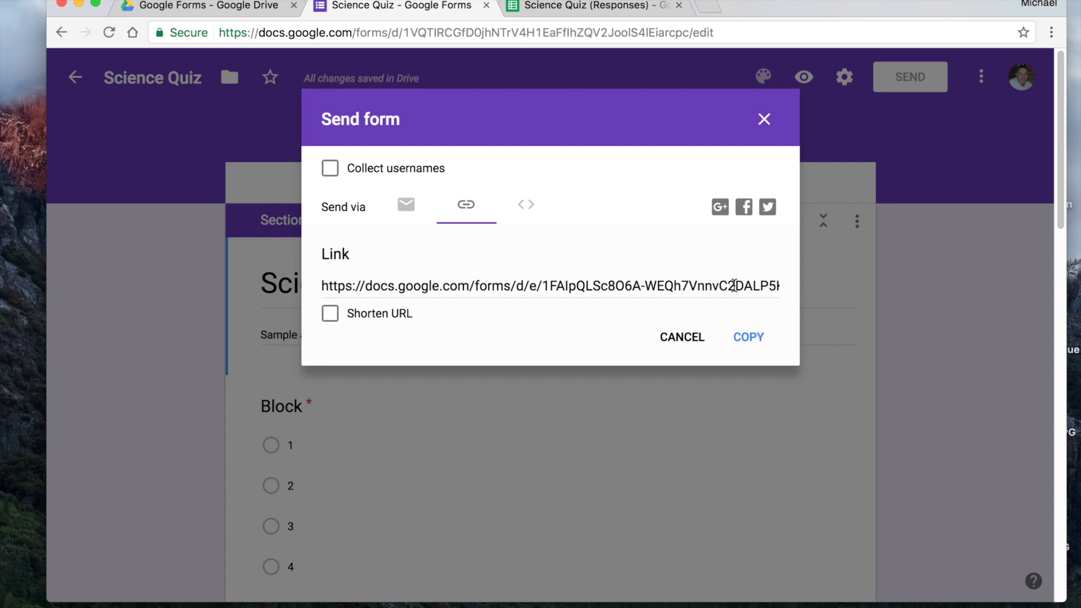
click(331, 319)
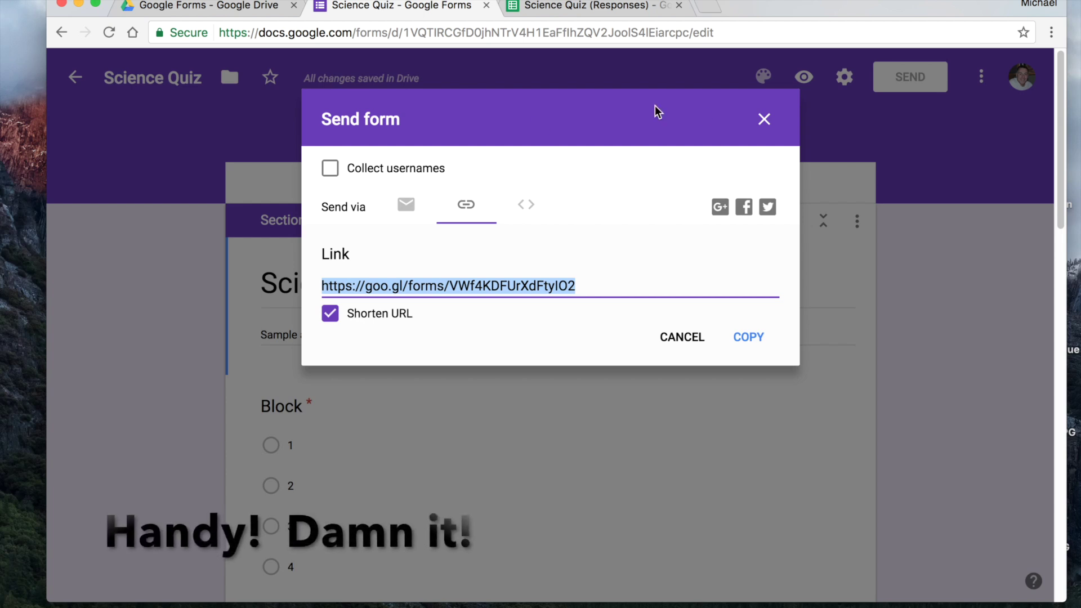
click(764, 119)
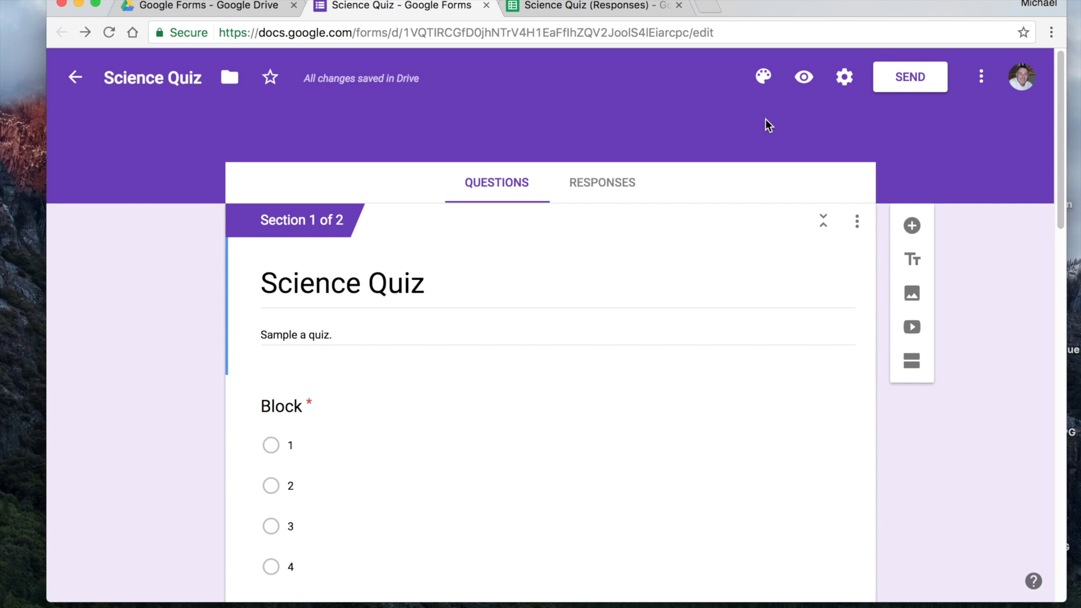